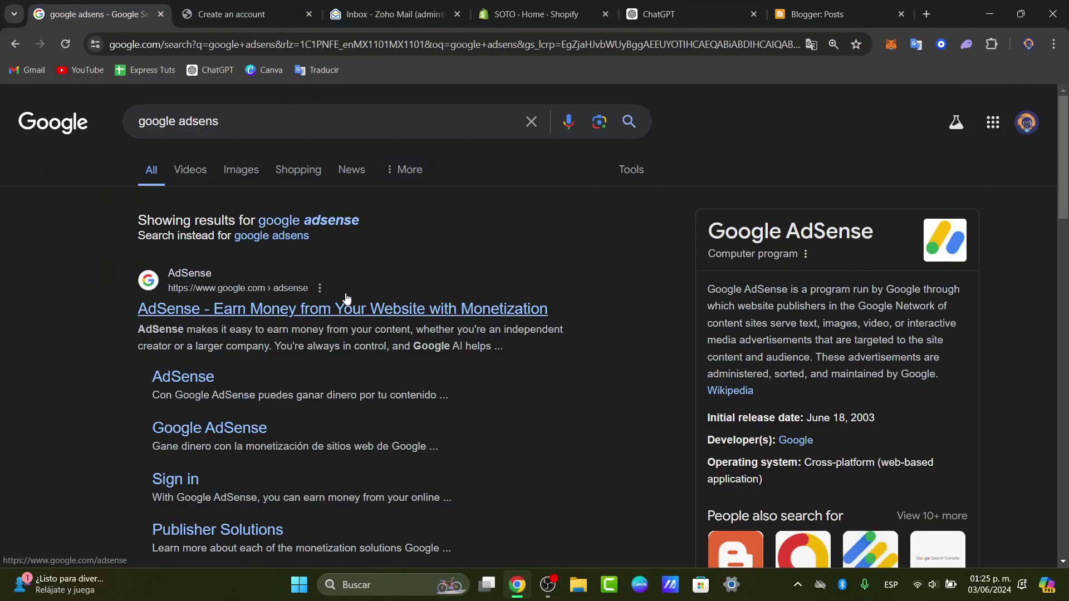
# Step: Open the 'AdSense - Earn Money from Your Website with Monetization' search result
pyautogui.click(346, 305)
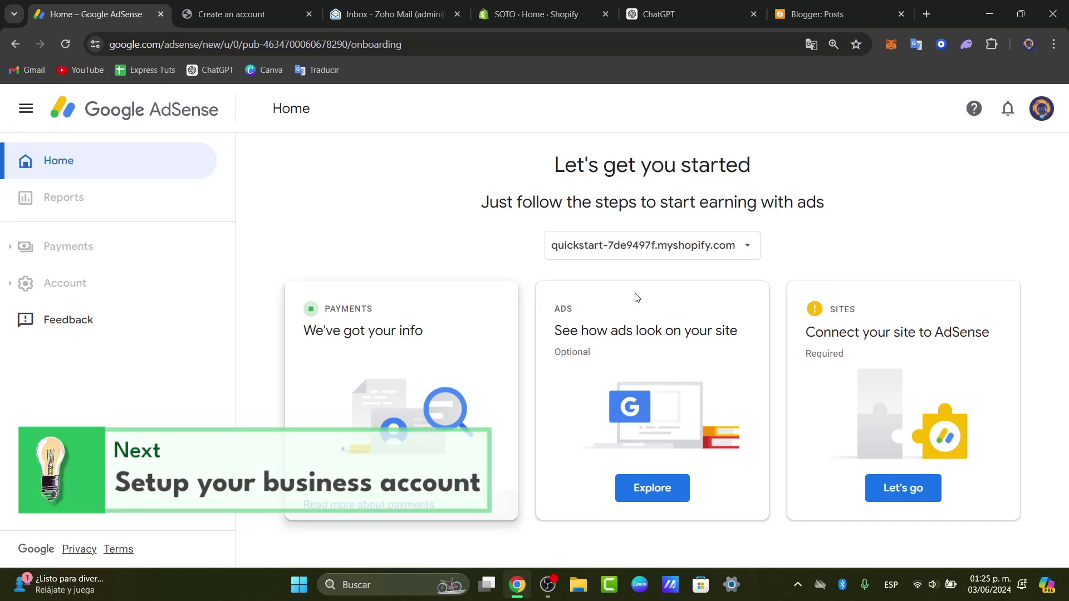
# Step: Choose 'Add another site' from the AdSense site selector
pyautogui.click(666, 247)
pyautogui.click(632, 318)
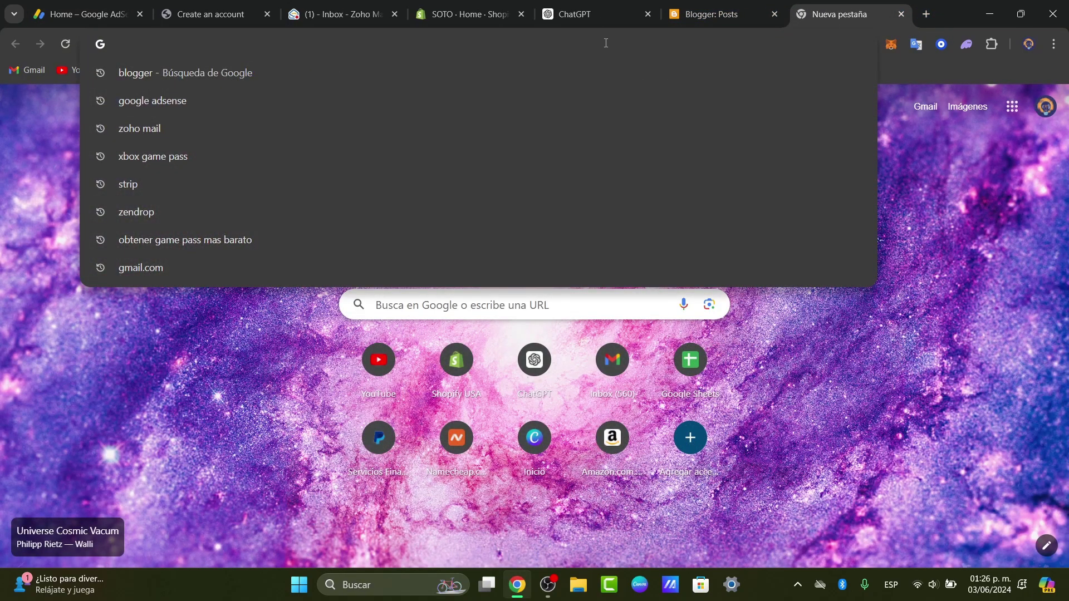
# Step: Go to wix.com and sign in to Wix with a Google account
pyautogui.write('wix.c')
pyautogui.press('Return')
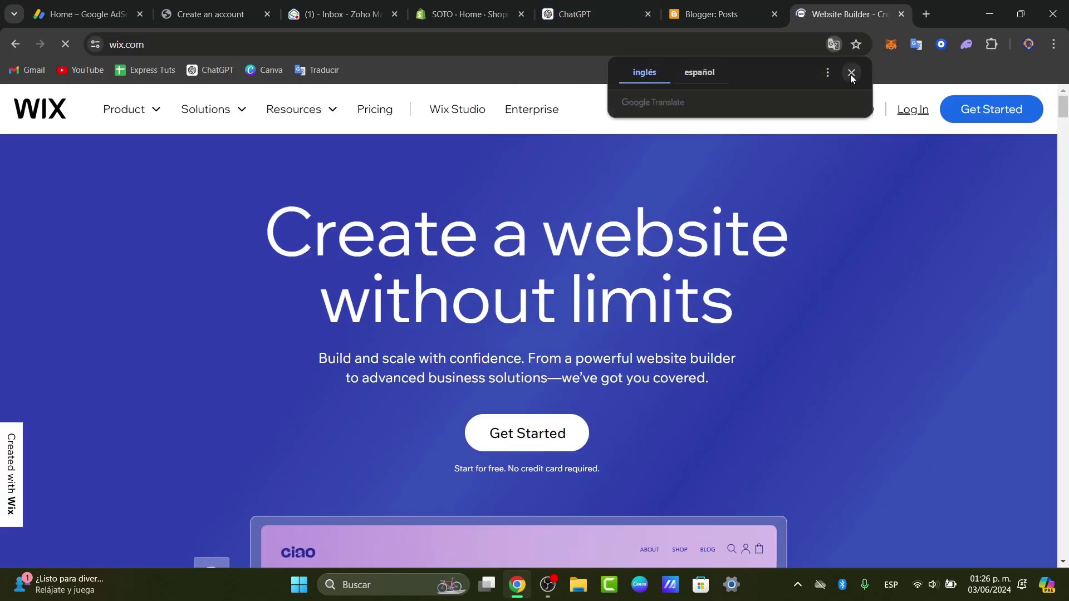
pyautogui.click(851, 74)
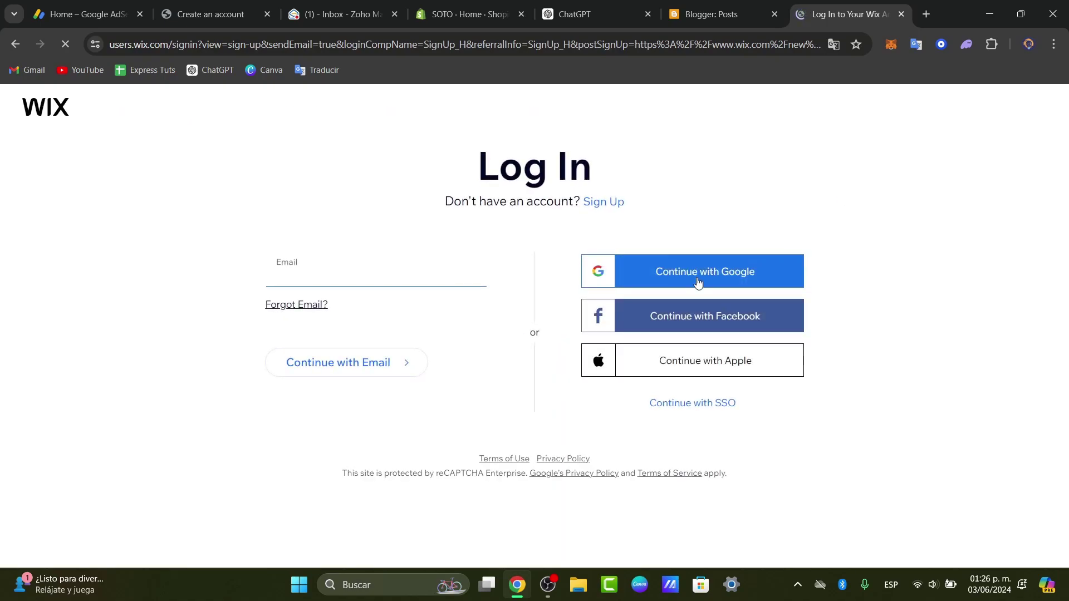
pyautogui.click(87, 14)
pyautogui.click(855, 7)
pyautogui.click(732, 271)
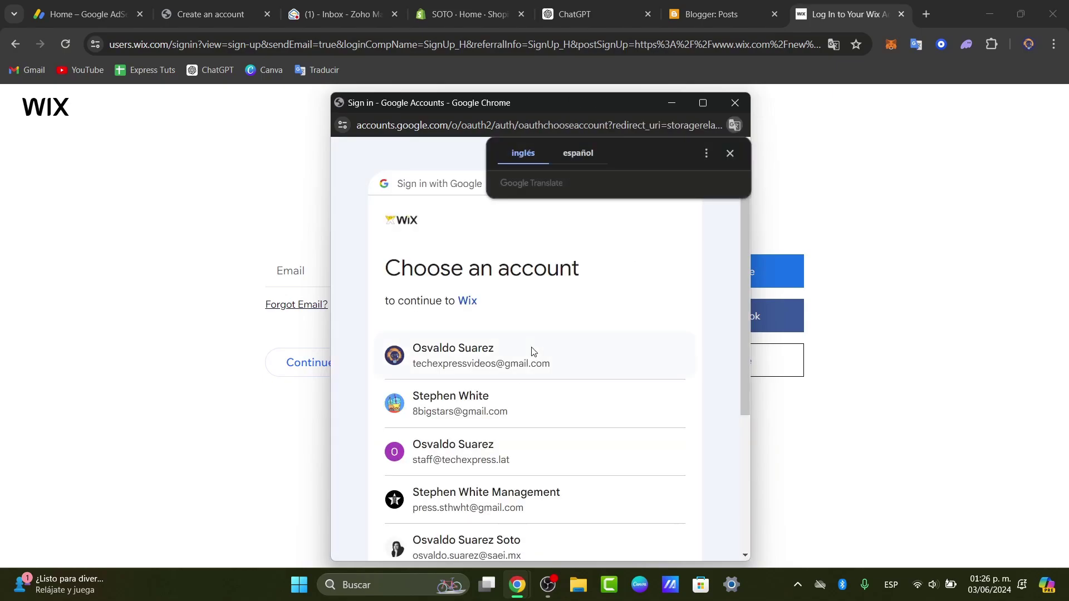
pyautogui.click(530, 353)
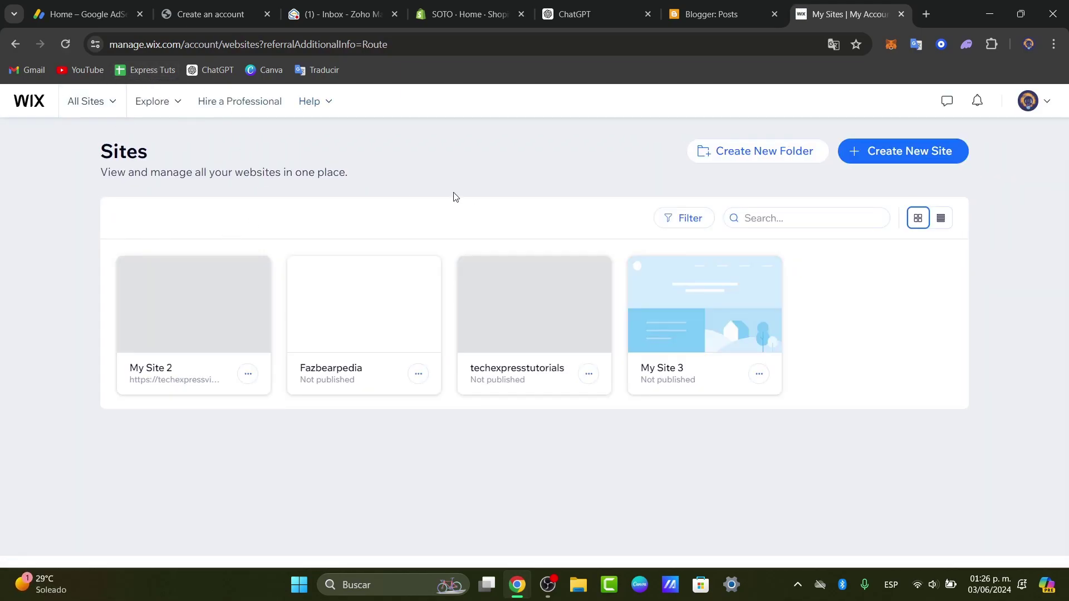
# Step: Open the Fazbearpedia site from the All Sites list
pyautogui.click(84, 114)
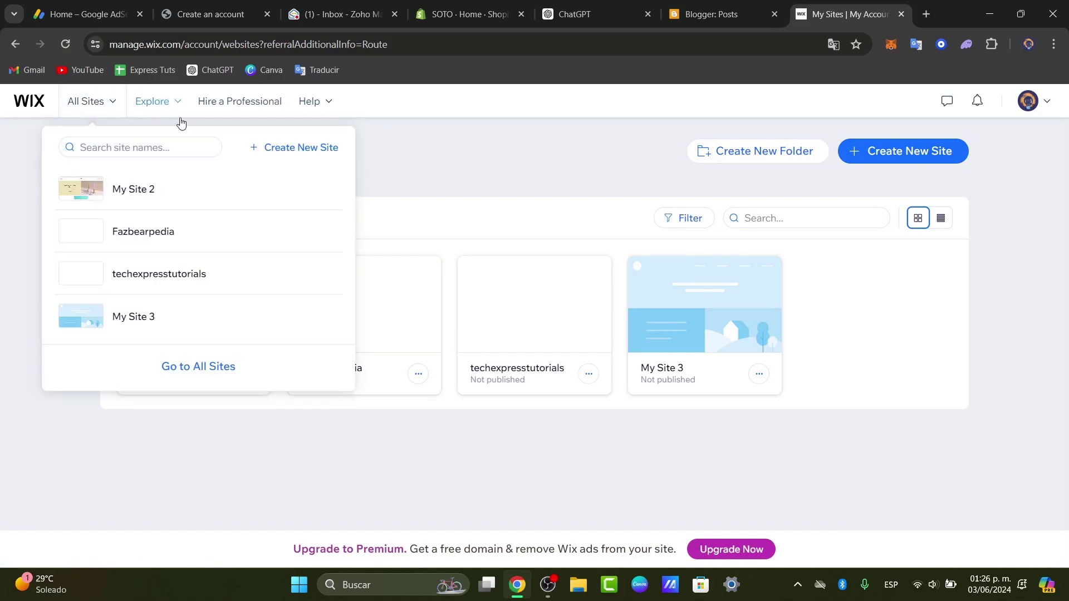
pyautogui.click(195, 226)
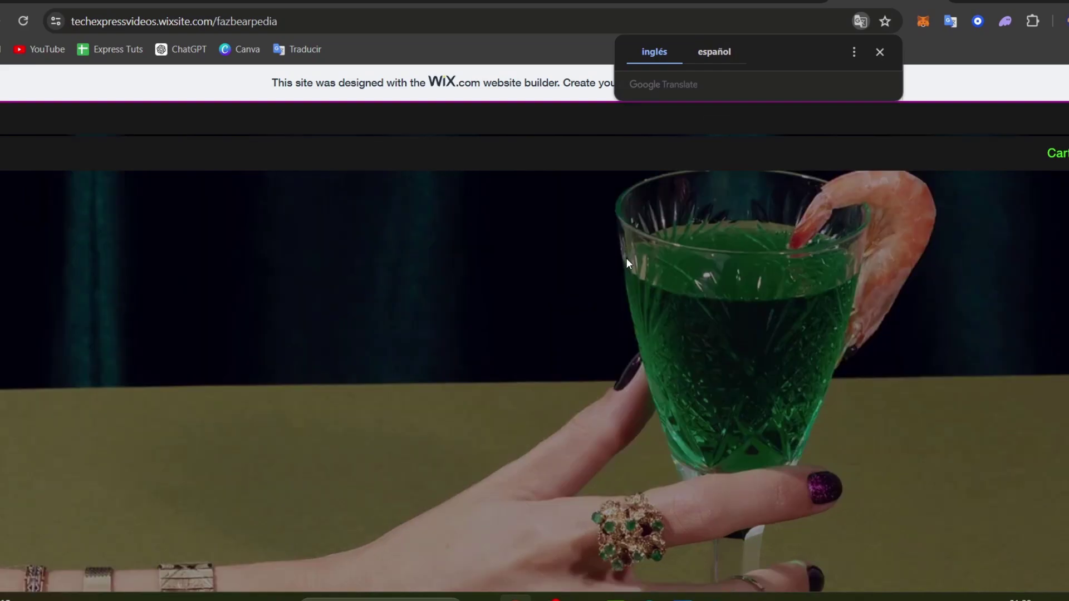
# Step: Scroll through the live Fazbearpedia Fan Hub page and select its web address
pyautogui.scroll(-3, 660, 375)
pyautogui.scroll(-4, 660, 375)
pyautogui.scroll(5, 660, 375)
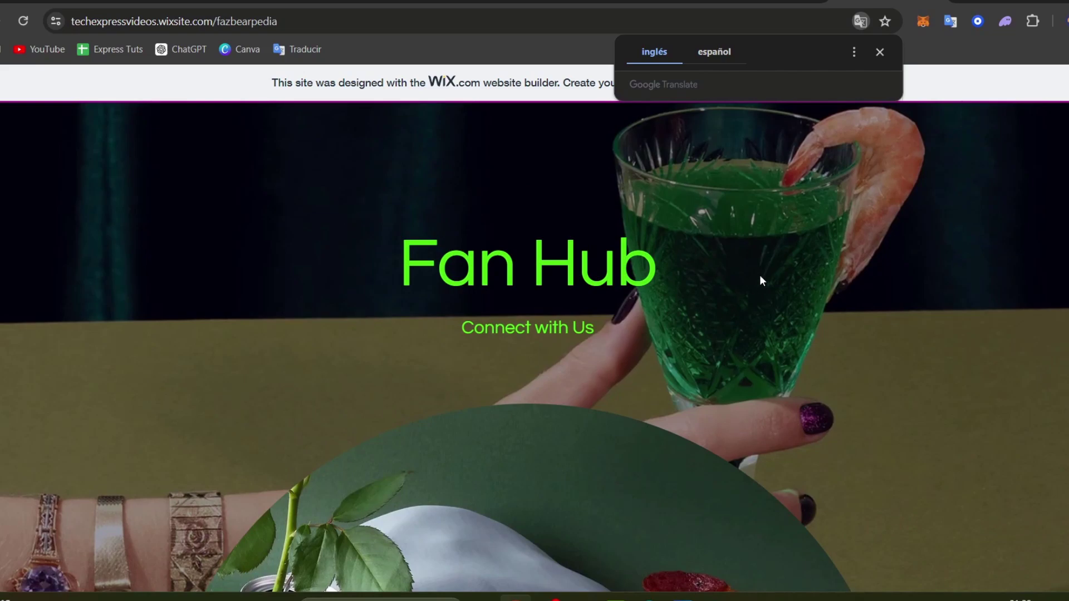
pyautogui.click(880, 52)
pyautogui.scroll(-15, 913, 304)
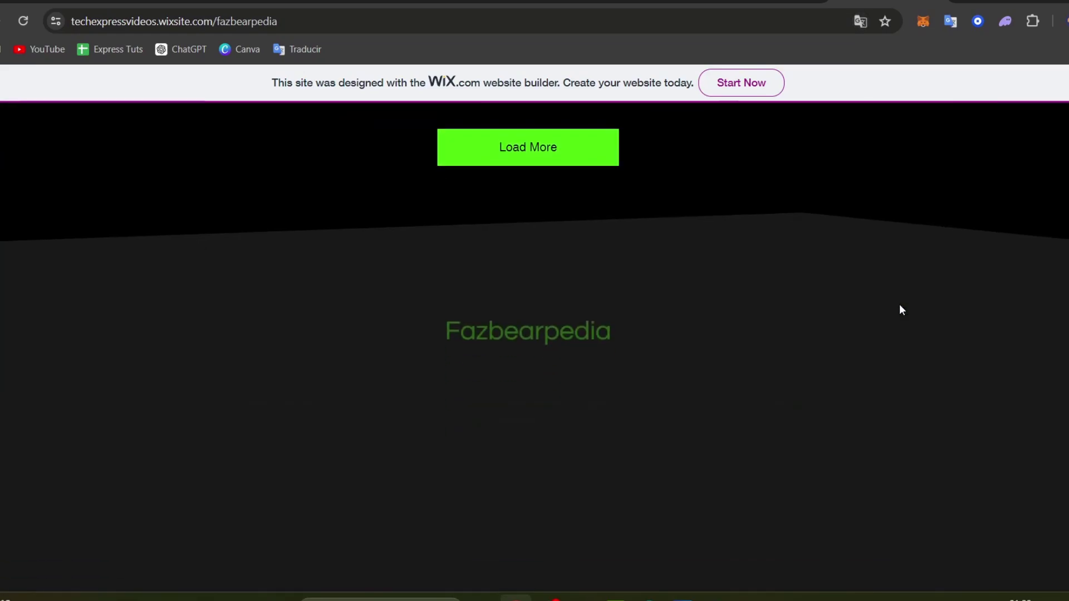
pyautogui.scroll(5, 900, 308)
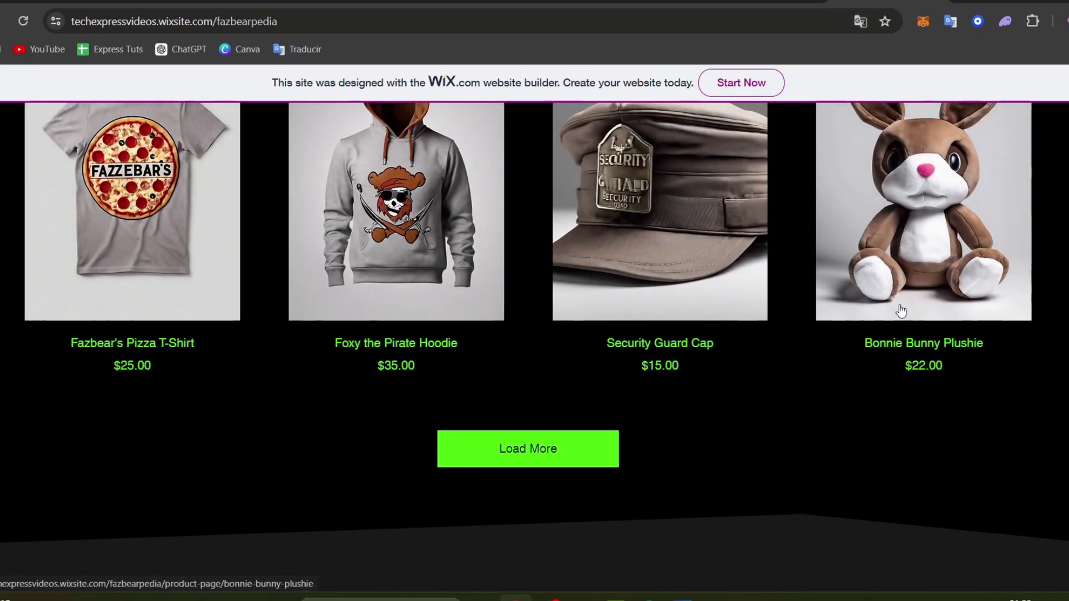
pyautogui.scroll(-8, 901, 311)
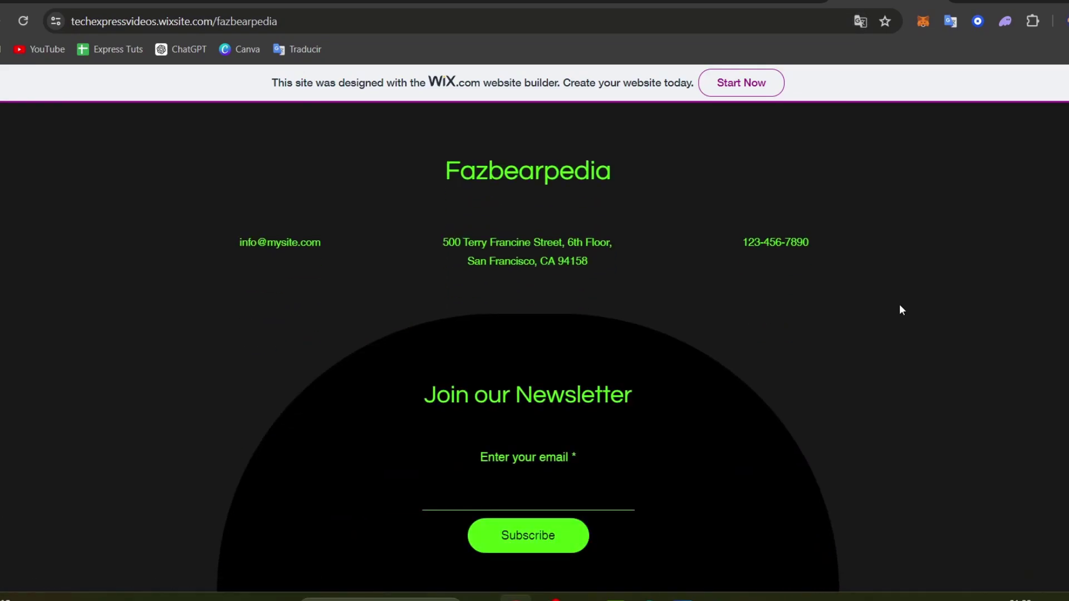
pyautogui.scroll(18, 900, 305)
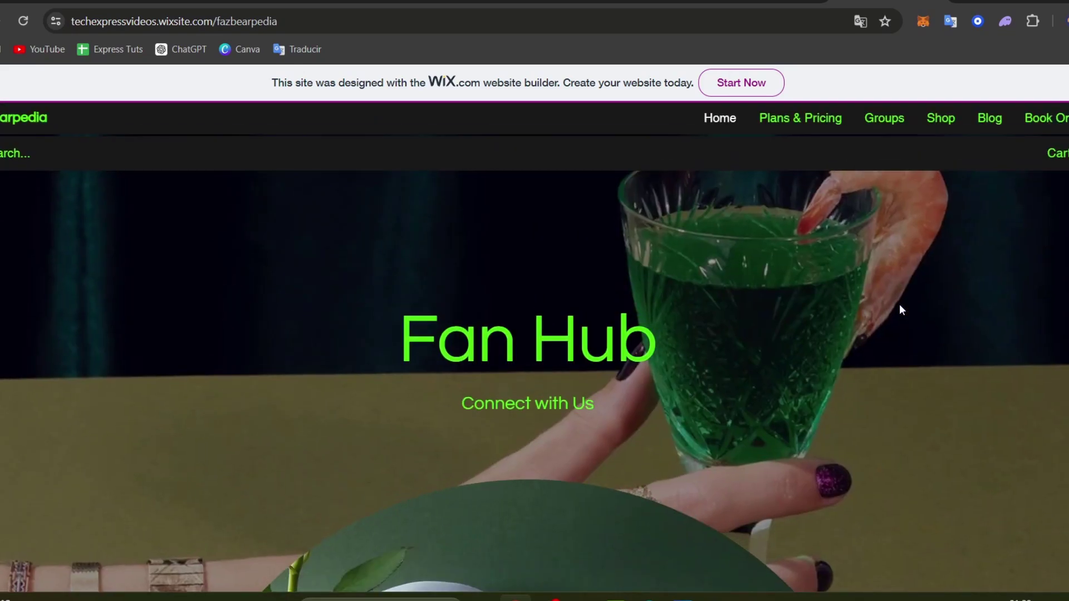
pyautogui.click(326, 22)
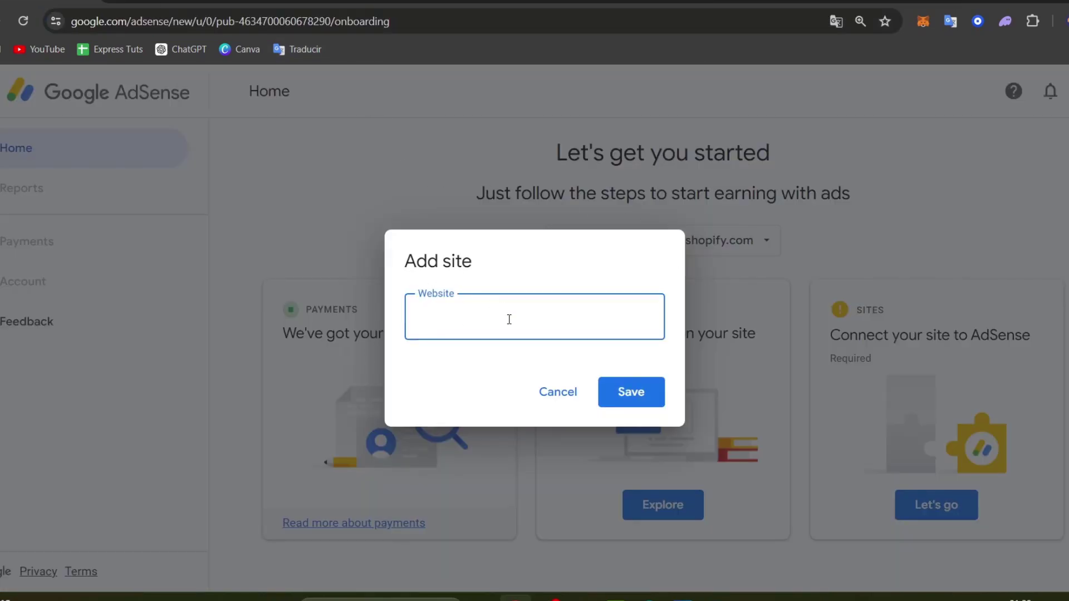
# Step: Paste the site URL, remove '/fazbearpedia', and save techexpressvideos.wixsite.com as the site
pyautogui.hotkey('ctrl', 'v')
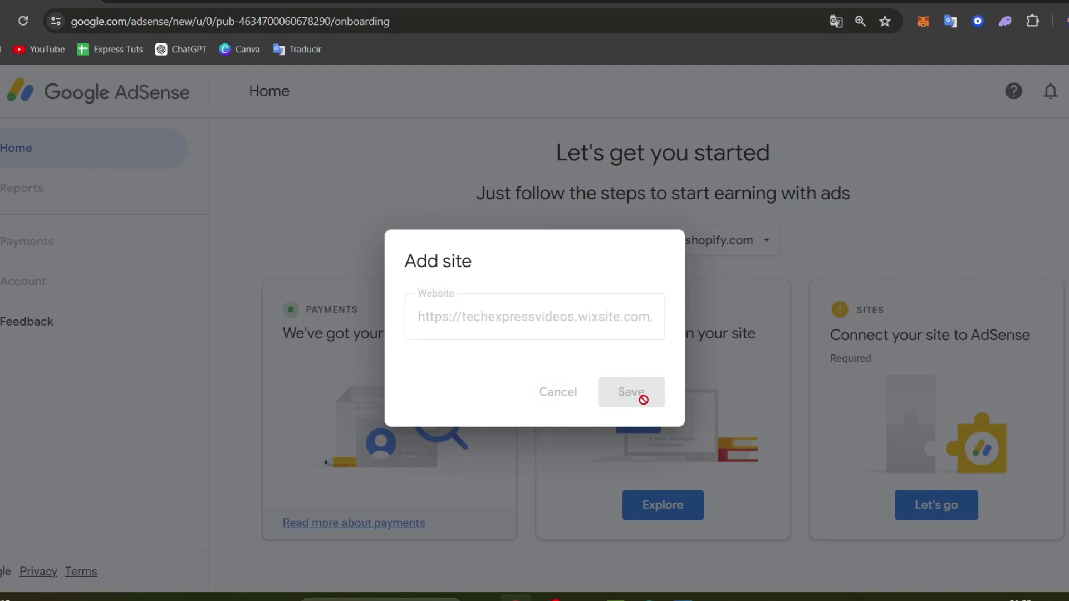
pyautogui.click(627, 402)
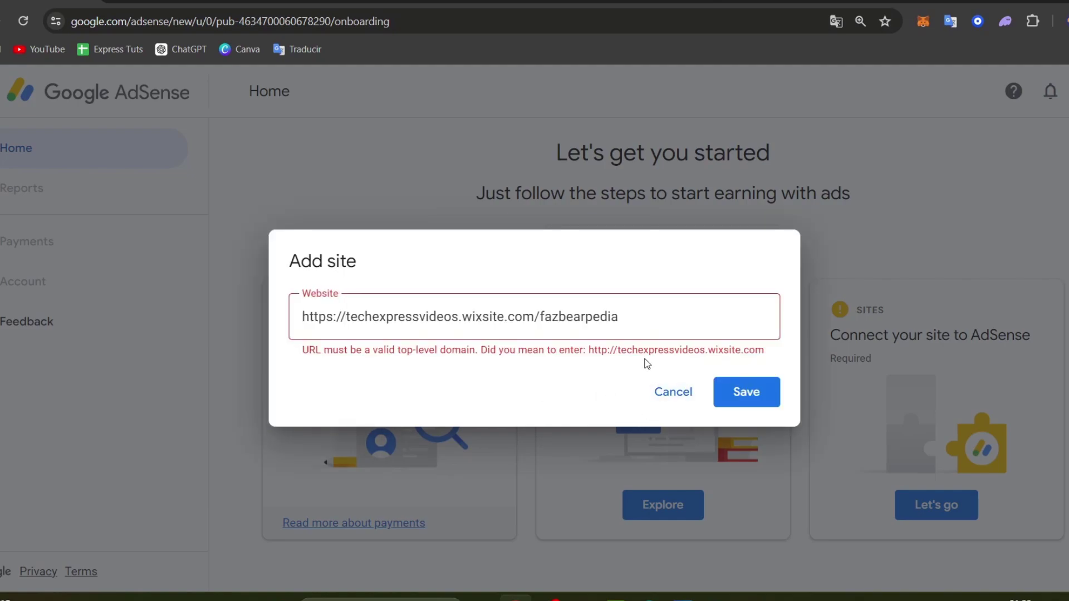
pyautogui.moveTo(668, 317); pyautogui.dragTo(545, 313)
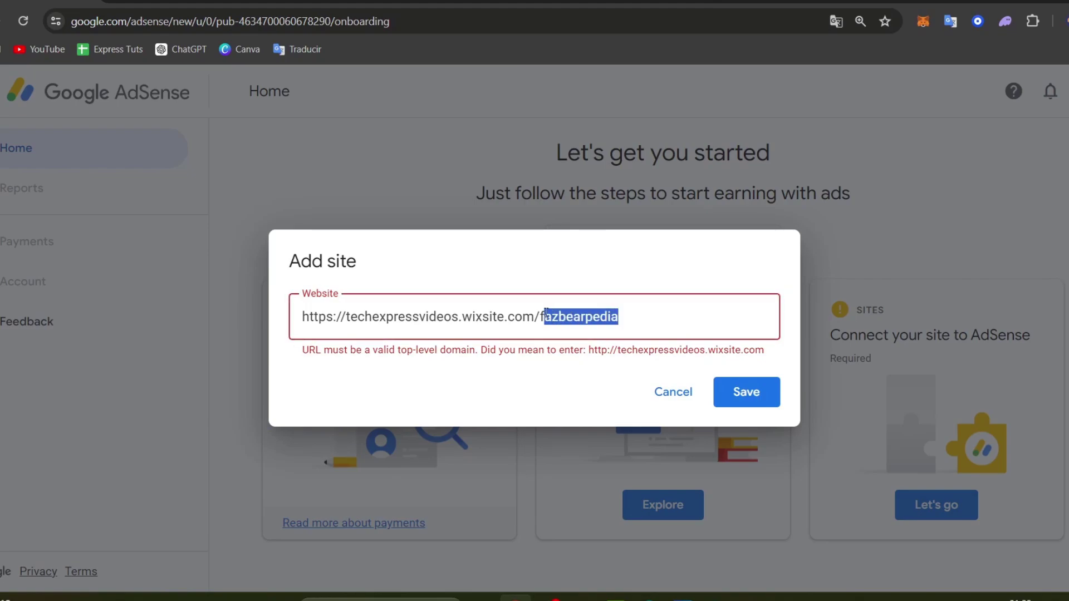
pyautogui.press('BackSpace')
pyautogui.click(636, 390)
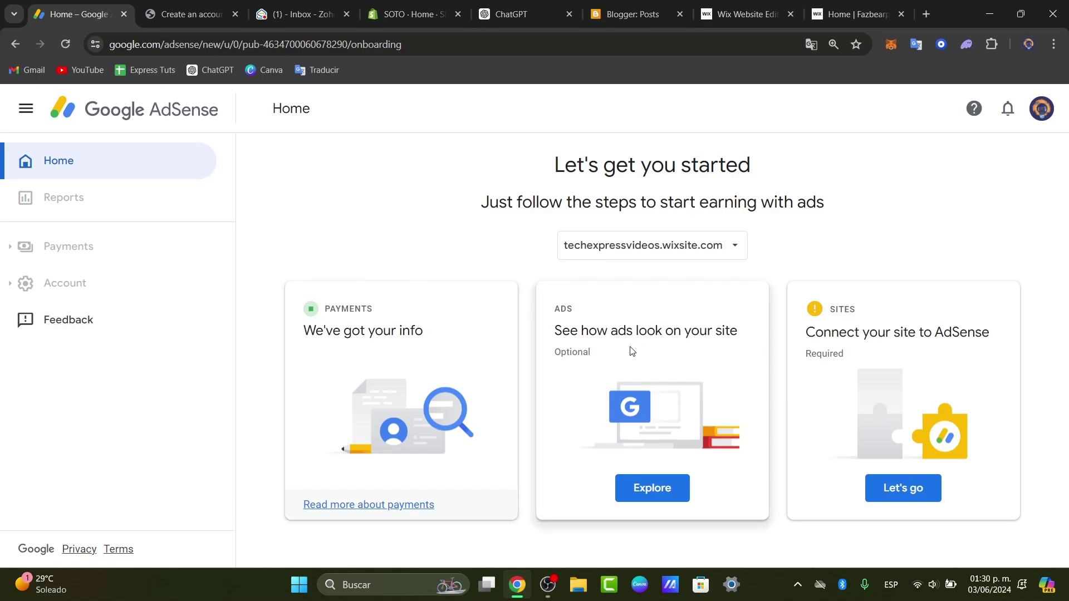
pyautogui.moveTo(595, 343); pyautogui.dragTo(749, 333)
pyautogui.click(733, 383)
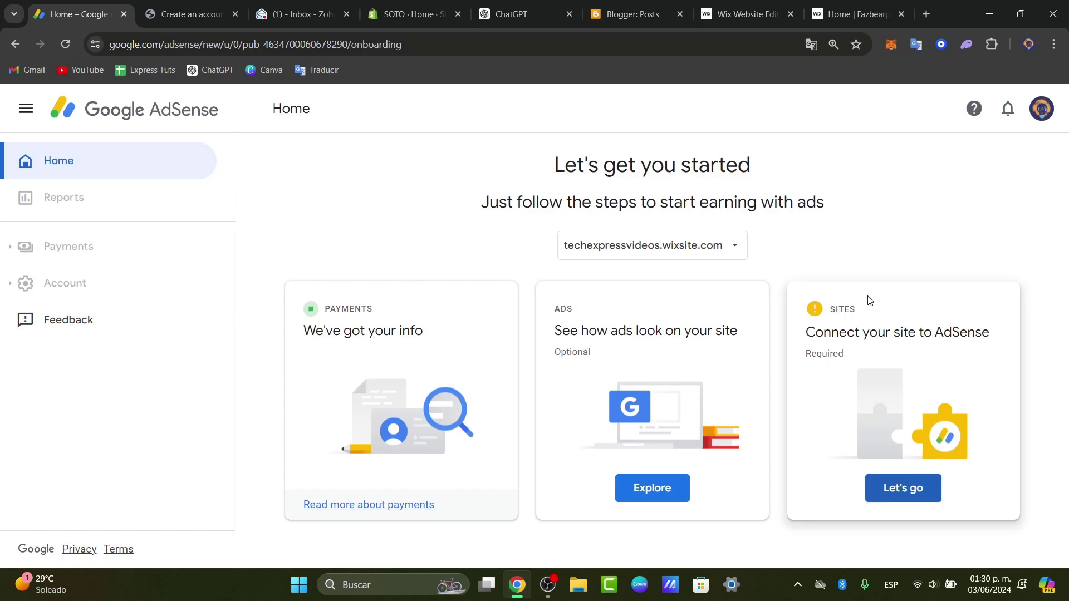
pyautogui.click(883, 488)
# Step: Return to the Fazbearpedia editor, dismiss the mobile prompt, and open the dashboard Settings
pyautogui.click(870, 7)
pyautogui.click(746, 14)
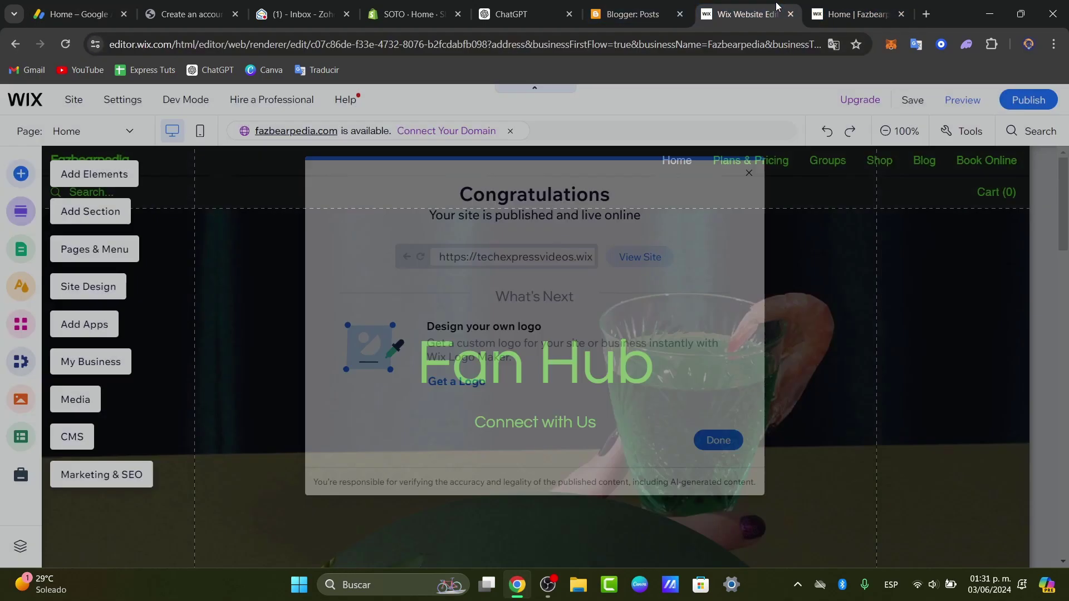
pyautogui.click(603, 381)
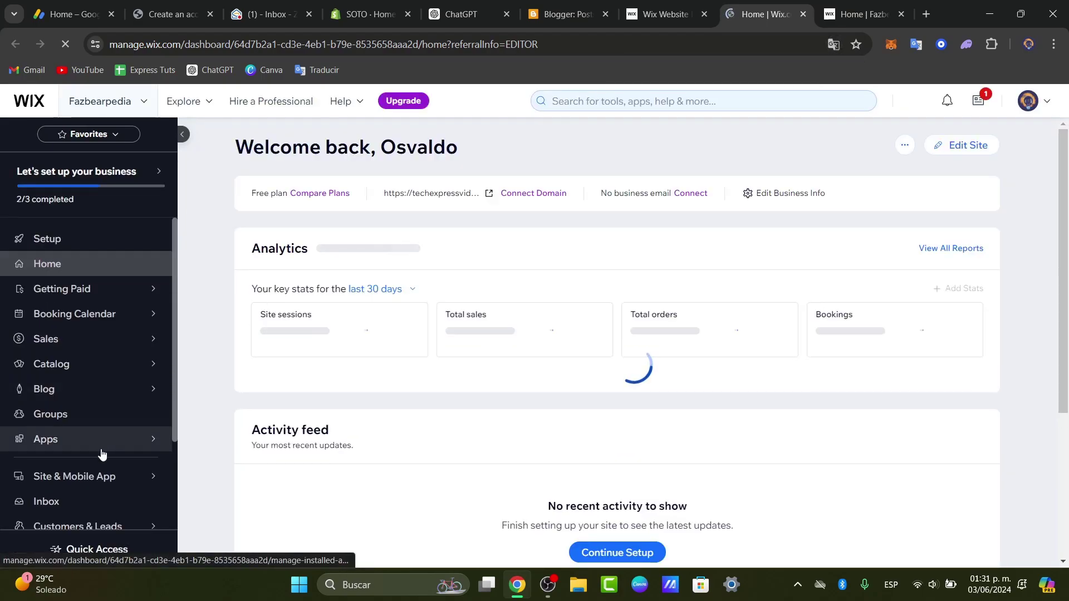
pyautogui.scroll(-3, 101, 455)
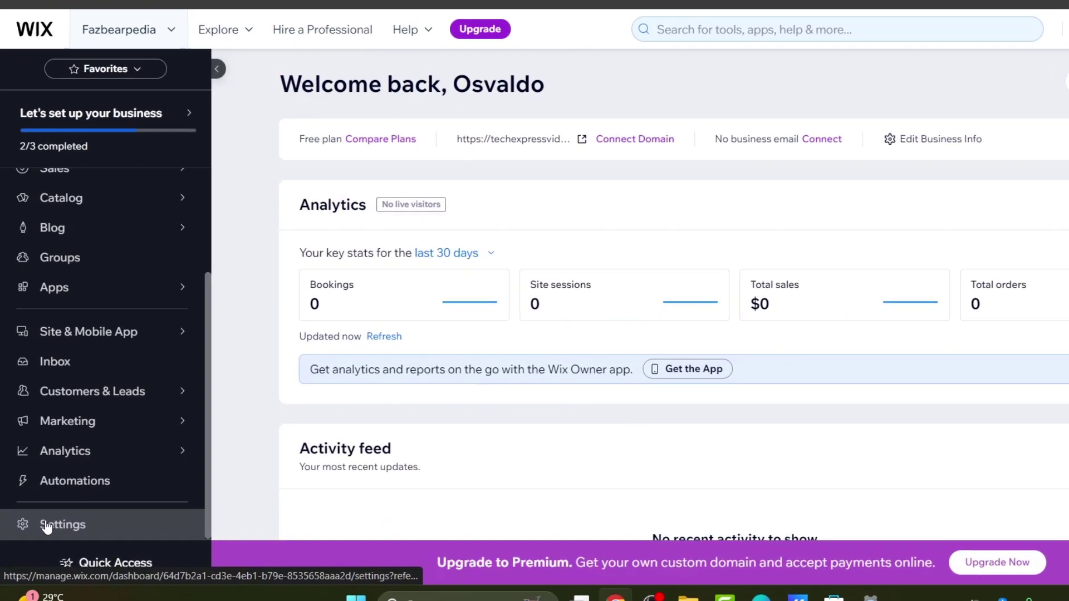
pyautogui.click(47, 526)
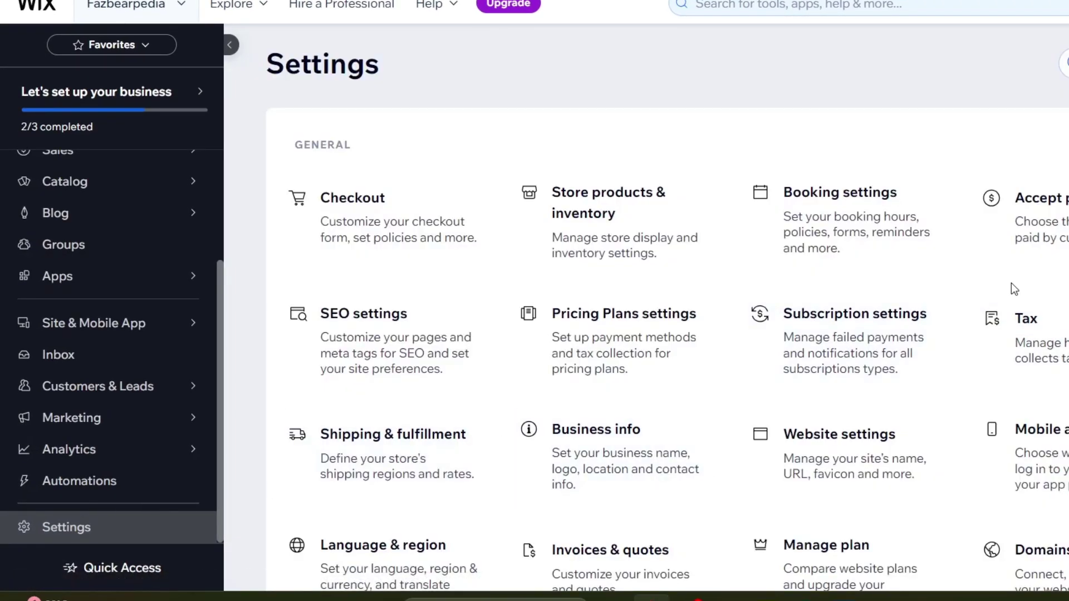
pyautogui.scroll(-3, 1011, 285)
pyautogui.scroll(-10, 1012, 289)
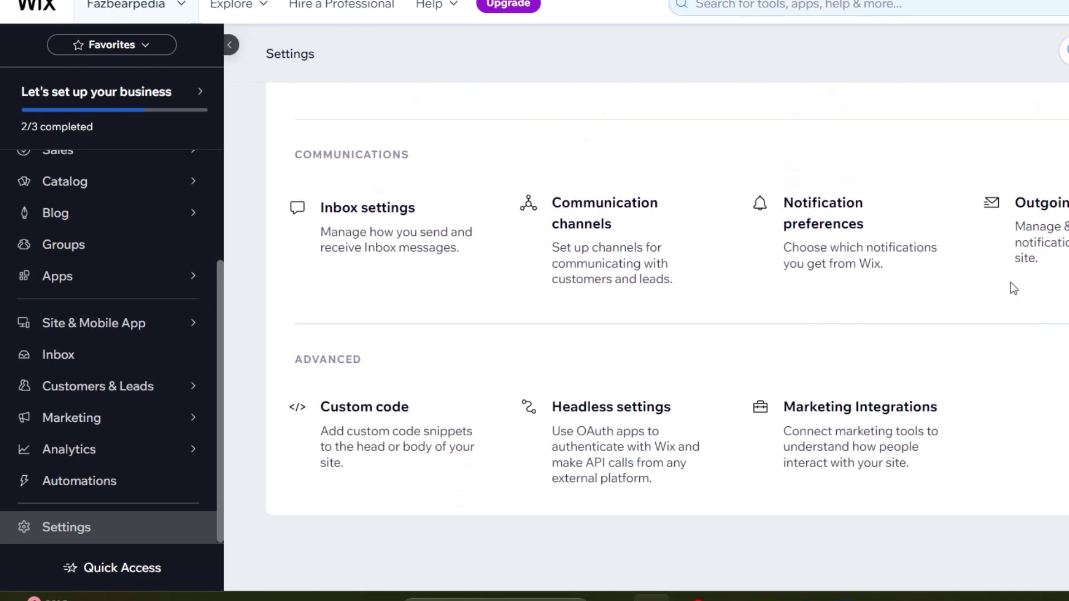
pyautogui.scroll(12, 1010, 282)
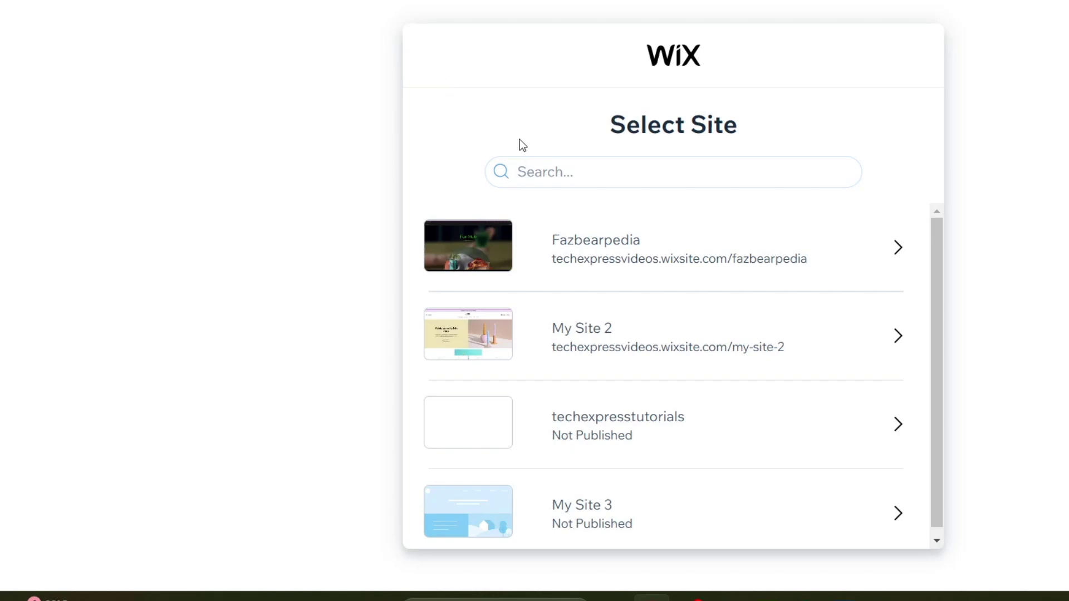
# Step: Select Fazbearpedia for Wix Monetize with AdSense and agree to the app's permissions
pyautogui.moveTo(671, 267)
pyautogui.click(847, 248)
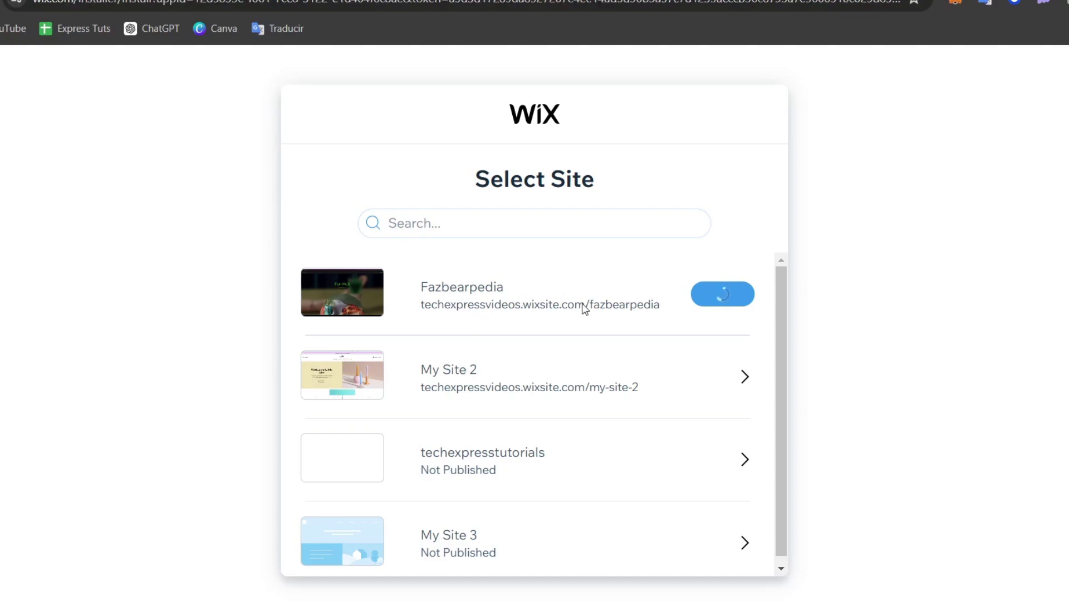
pyautogui.click(753, 284)
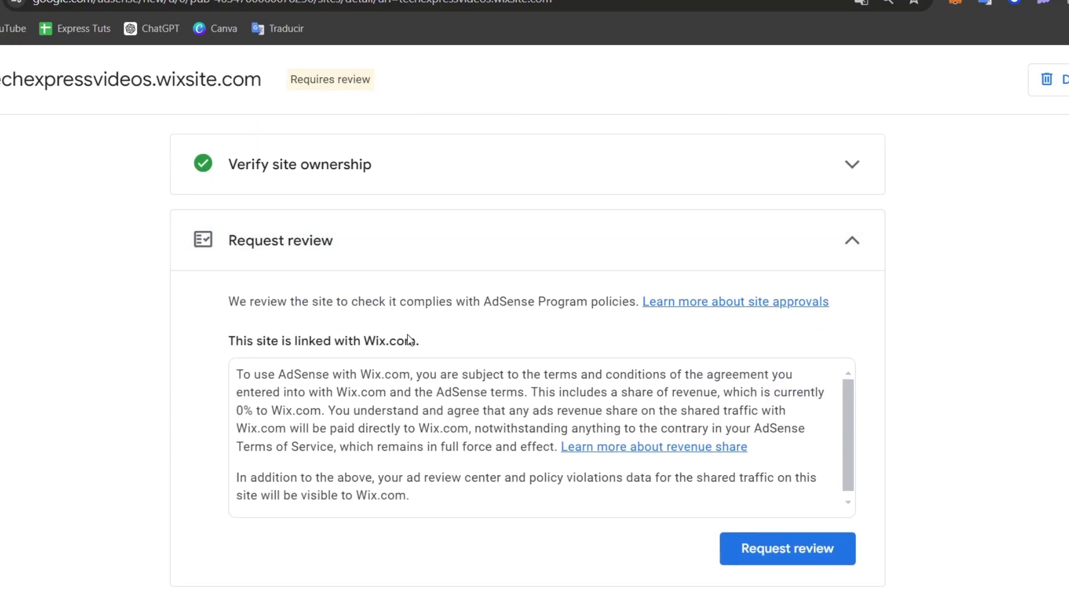
# Step: Request a review for techexpressvideos.wixsite.com and check the Sites card's connection thanks
pyautogui.moveTo(284, 338); pyautogui.dragTo(464, 338)
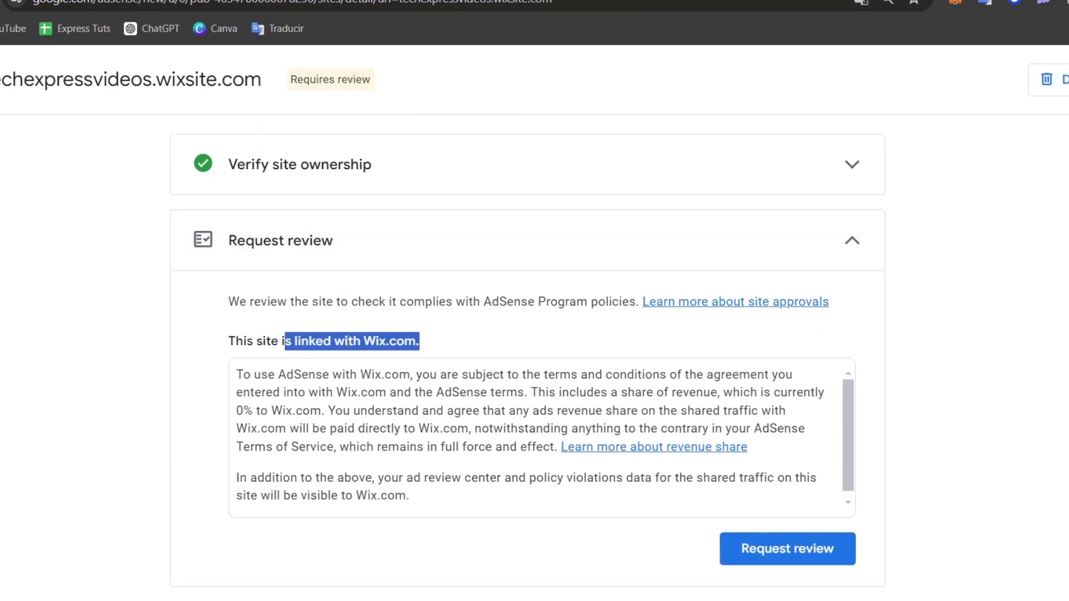
pyautogui.click(817, 550)
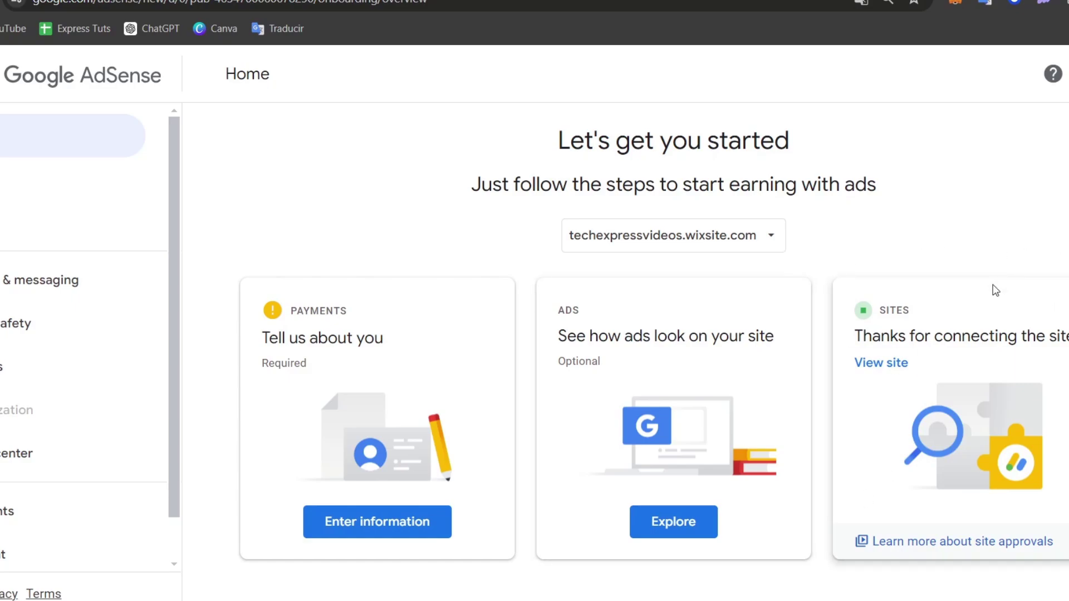
pyautogui.click(907, 335)
pyautogui.moveTo(923, 335); pyautogui.dragTo(1067, 337)
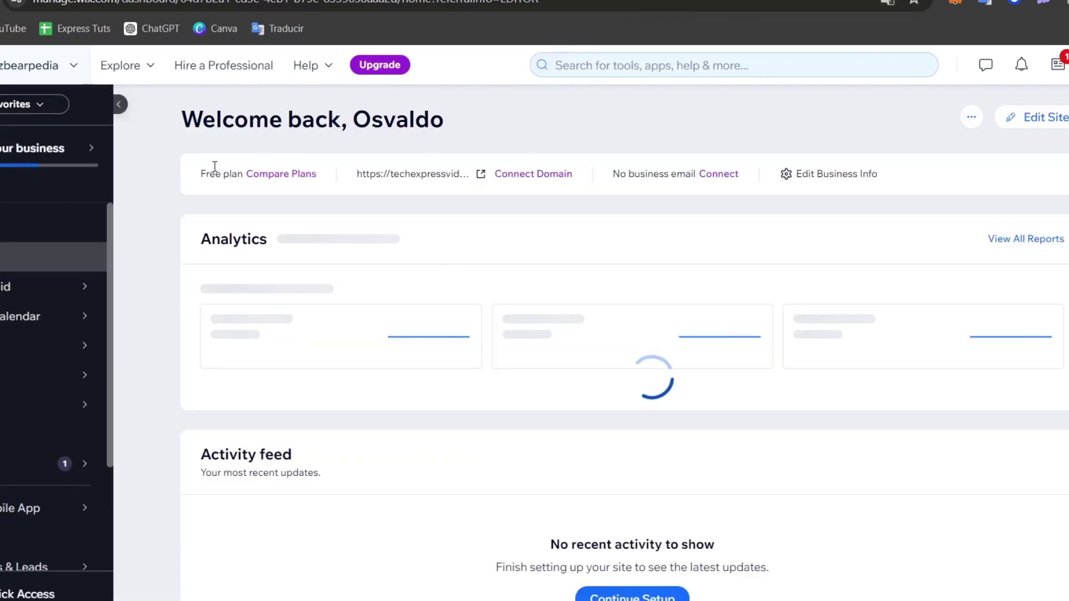
# Step: Open Manage Apps to check Wix Monetize with AdSense's Pending status
pyautogui.scroll(-3, 10, 378)
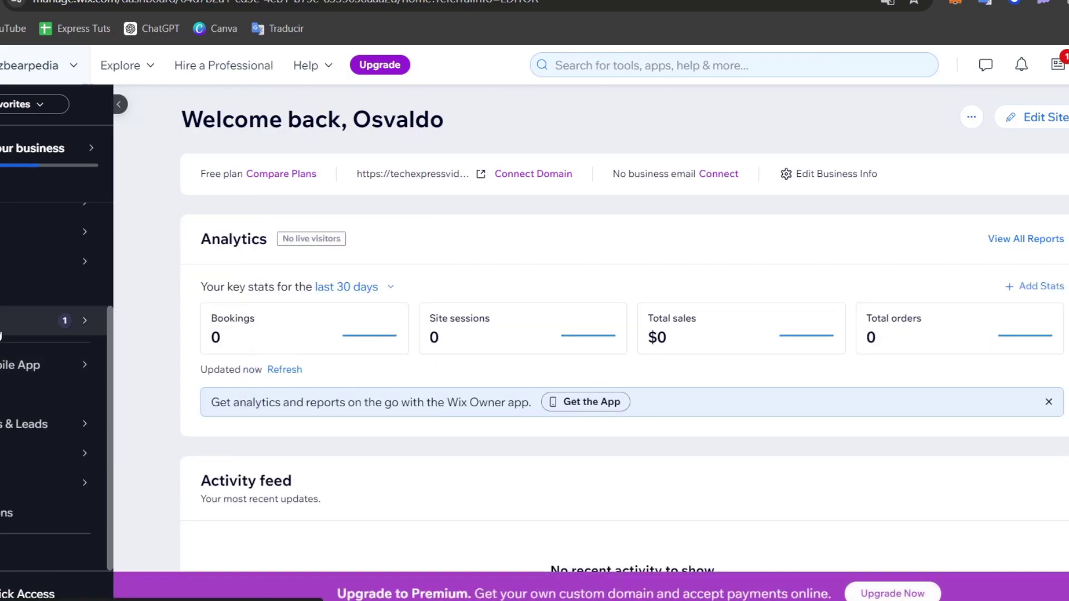
pyautogui.click(11, 320)
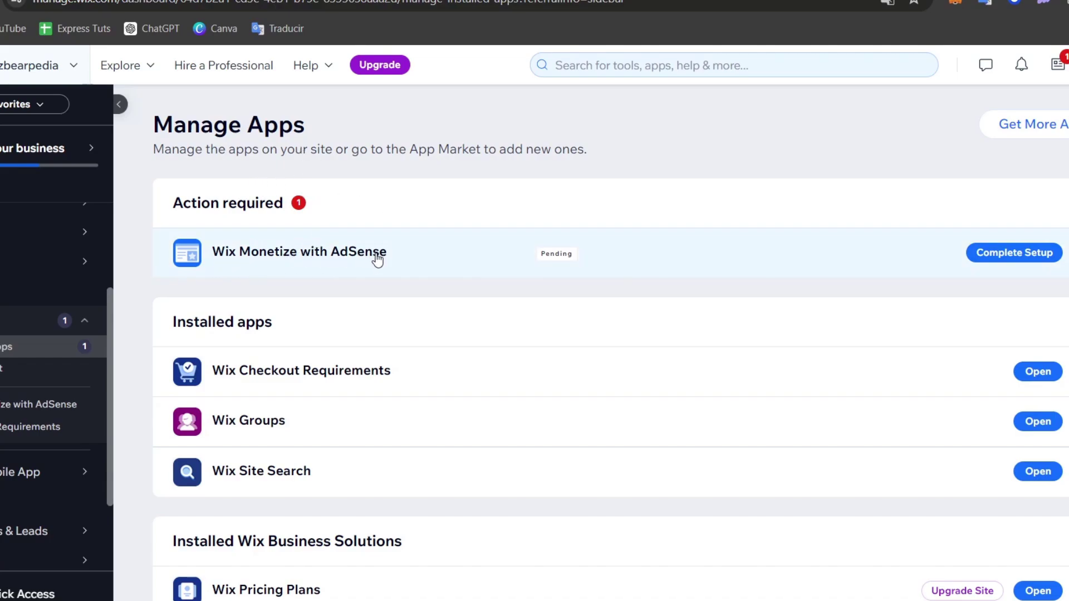
pyautogui.moveTo(547, 257)
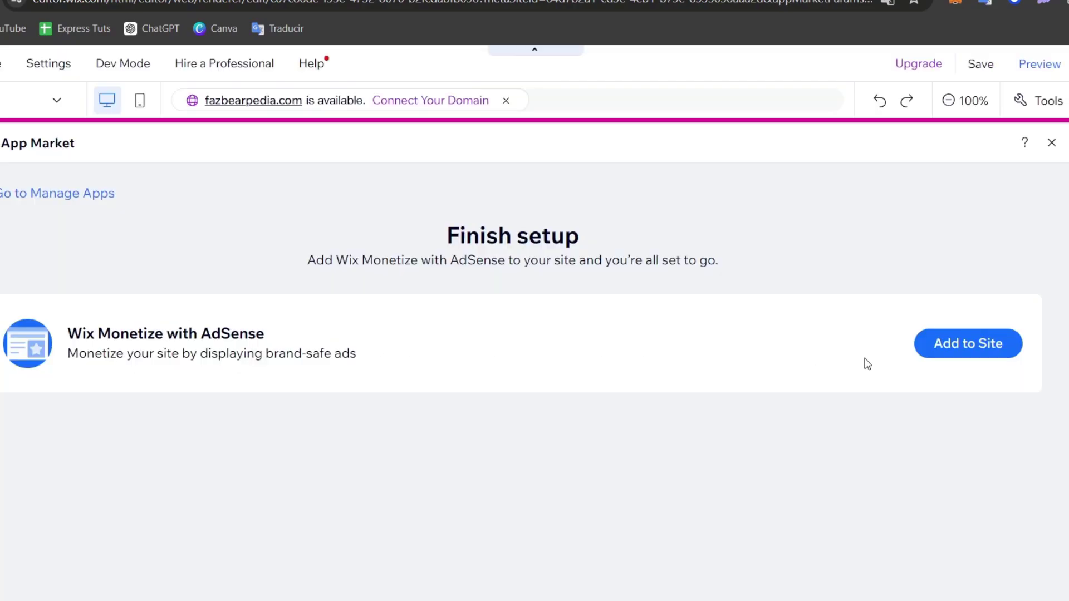
# Step: Add Wix Monetize with AdSense to Fazbearpedia's home page and republish the site
pyautogui.click(950, 358)
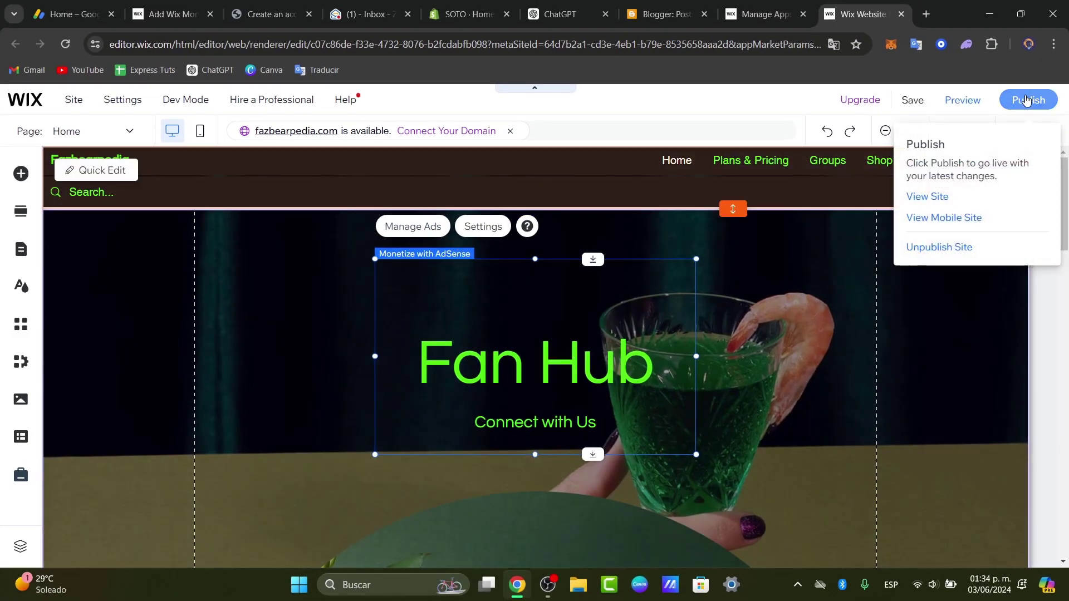
pyautogui.click(1027, 100)
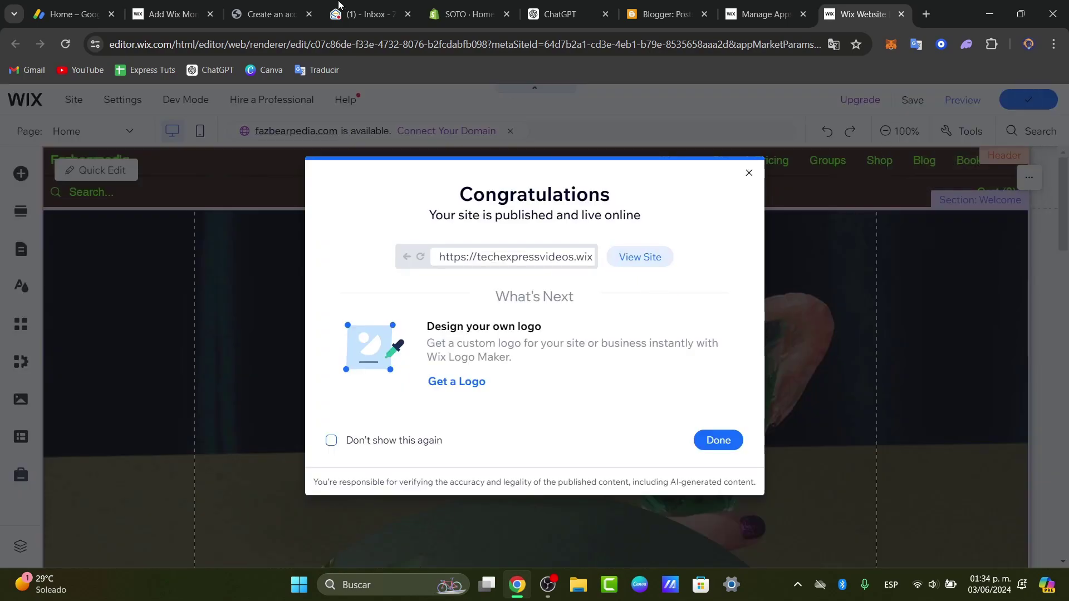
pyautogui.click(113, 5)
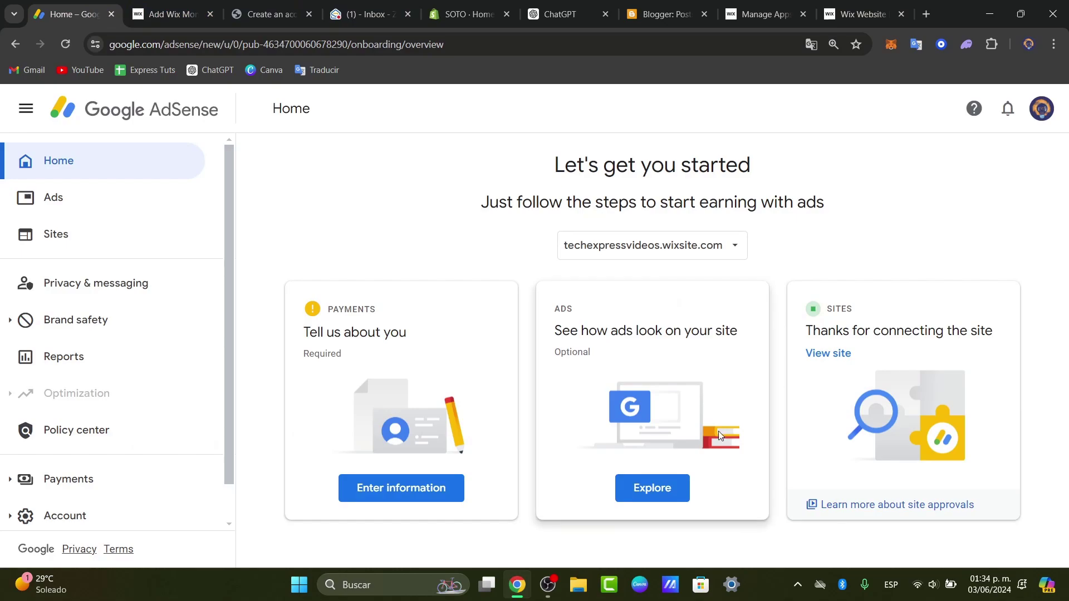
# Step: Apply and save auto ads settings for the site, then begin entering payment customer information
pyautogui.moveTo(619, 331); pyautogui.dragTo(741, 344)
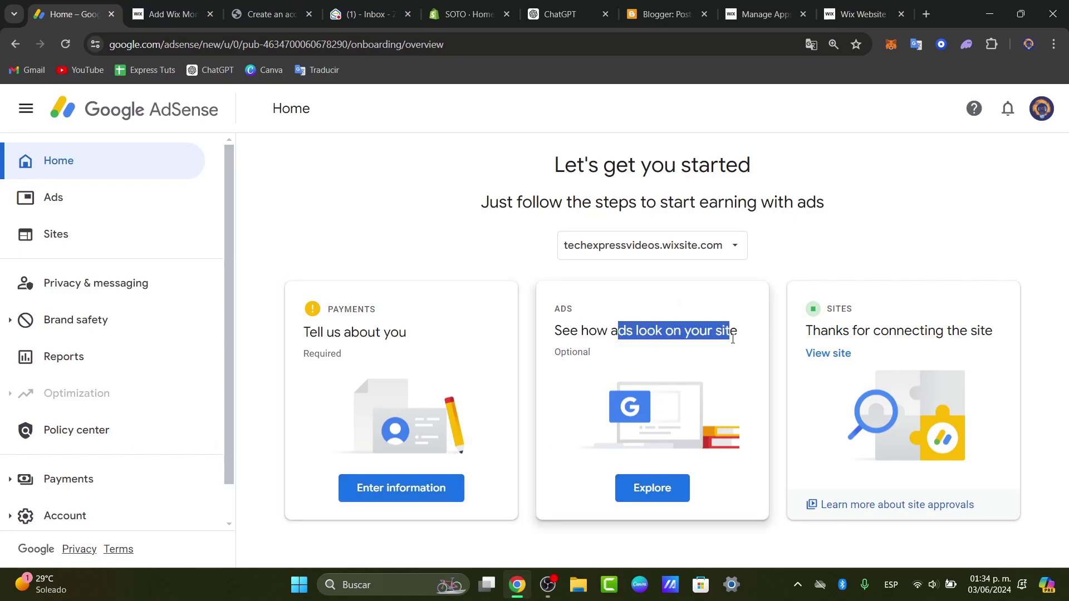
pyautogui.click(691, 489)
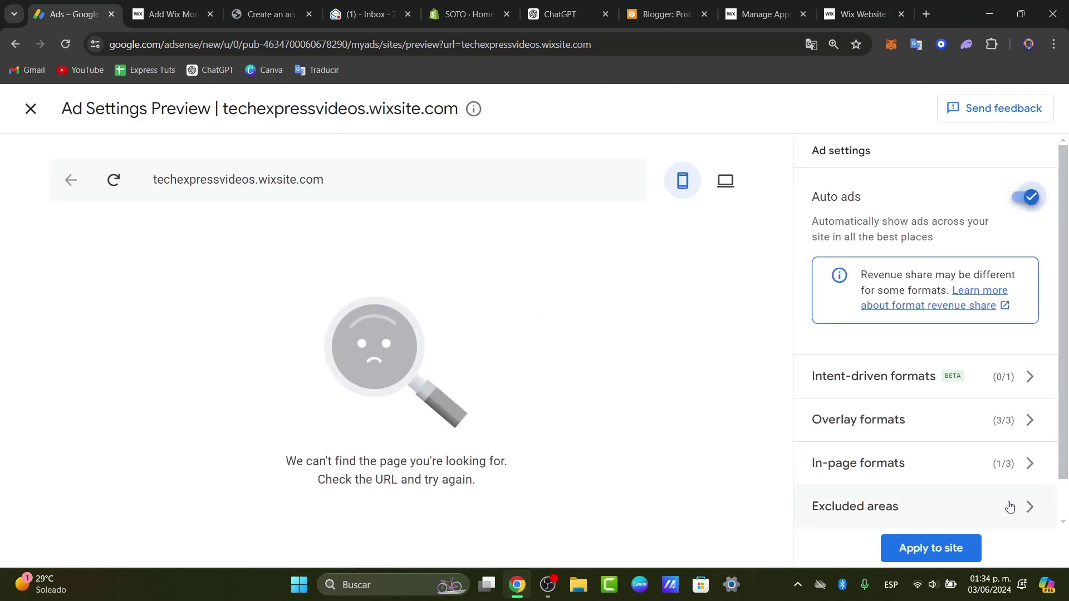
pyautogui.click(951, 553)
pyautogui.click(715, 435)
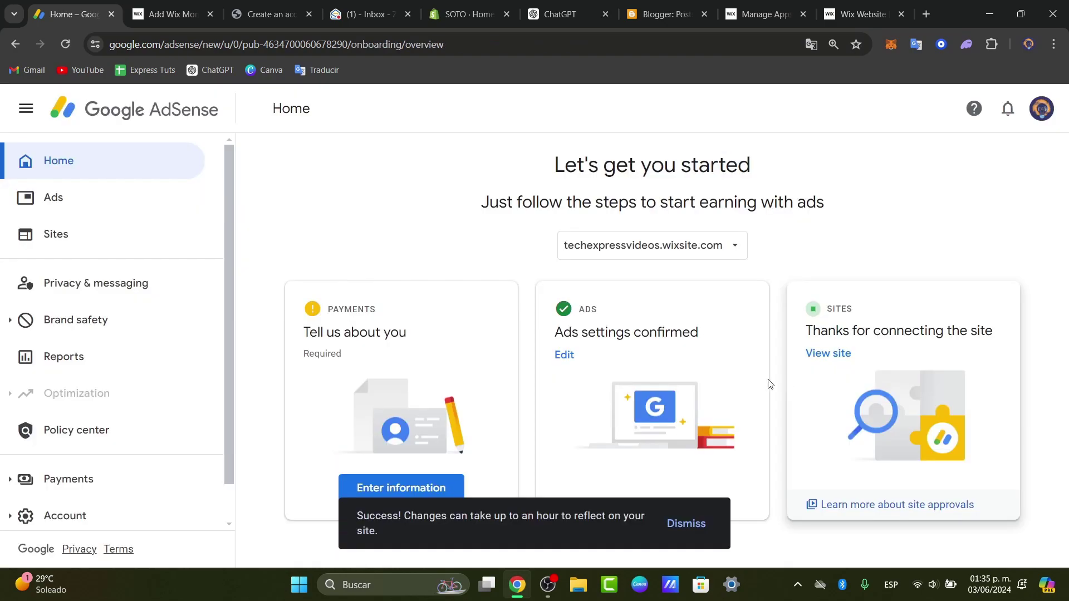
pyautogui.click(435, 486)
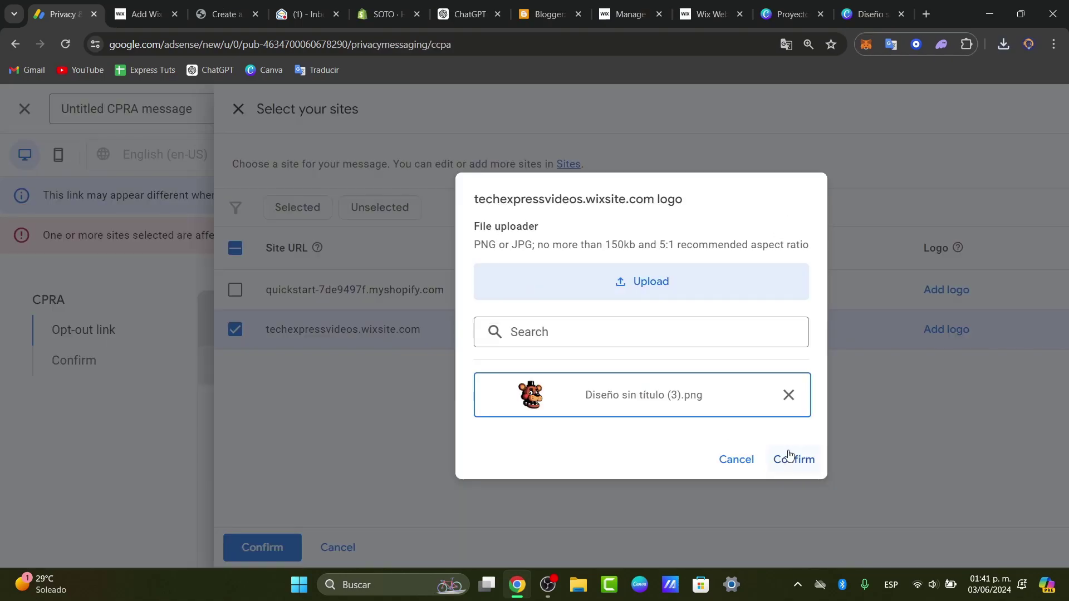
# Step: Confirm the logo and techexpressvideos.wixsite.com, then publish the Untitled CPRA message
pyautogui.click(790, 455)
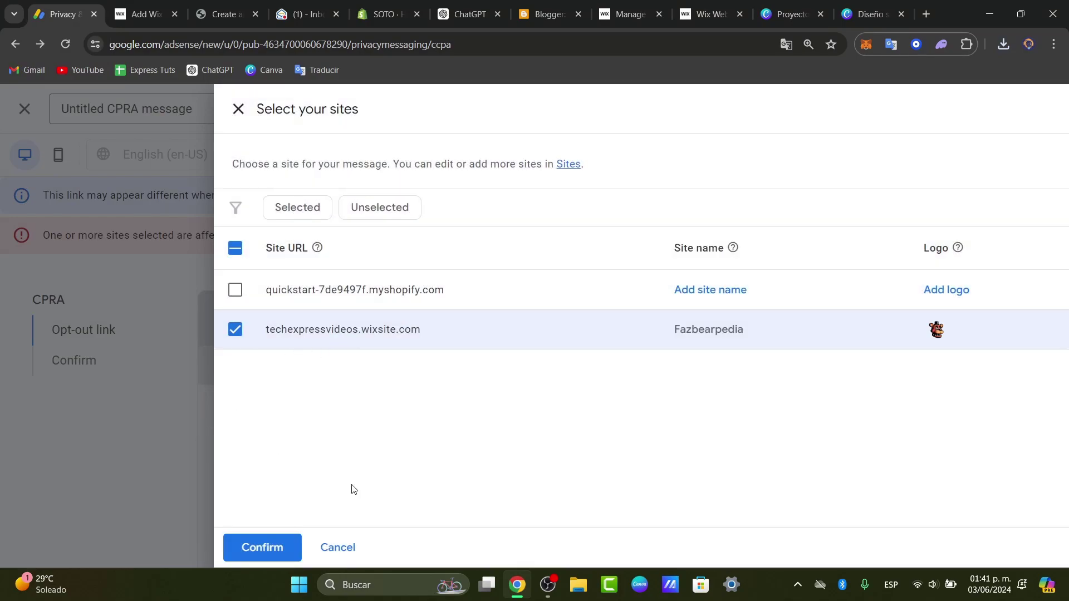
pyautogui.click(283, 548)
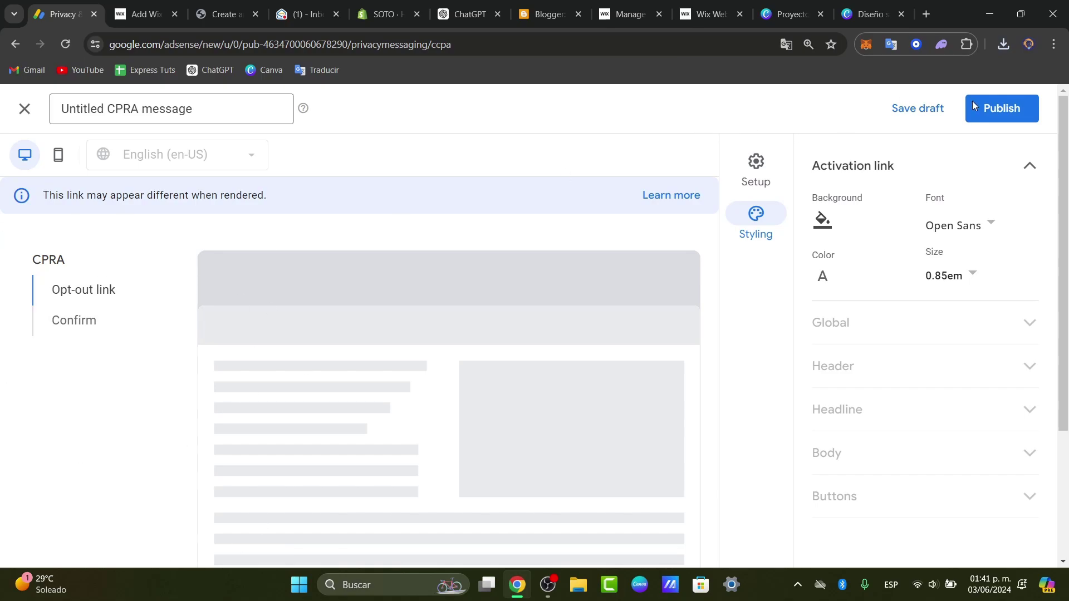
pyautogui.click(996, 109)
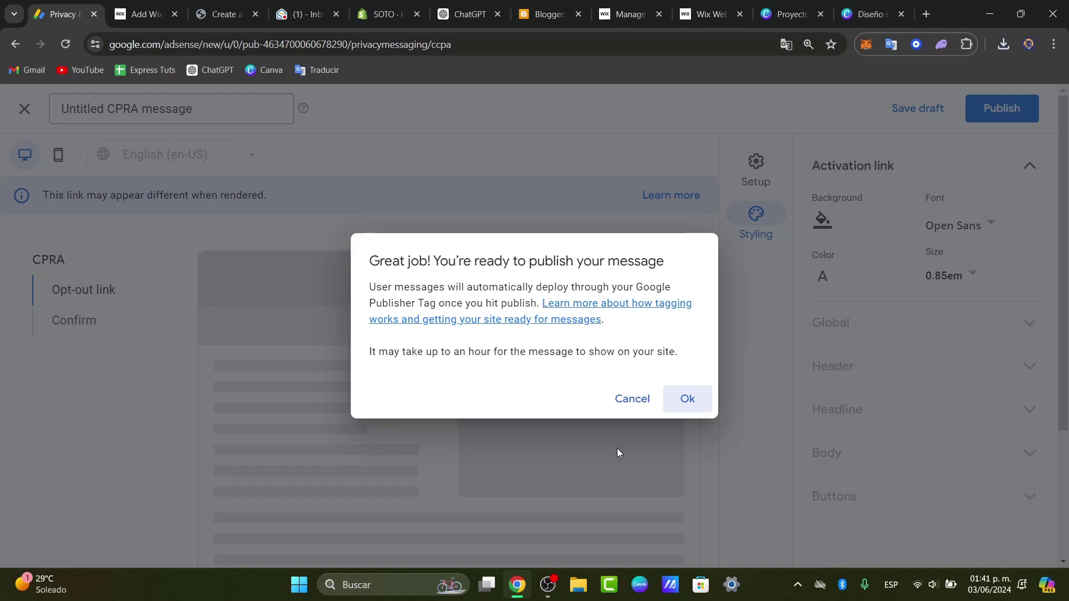
pyautogui.click(689, 400)
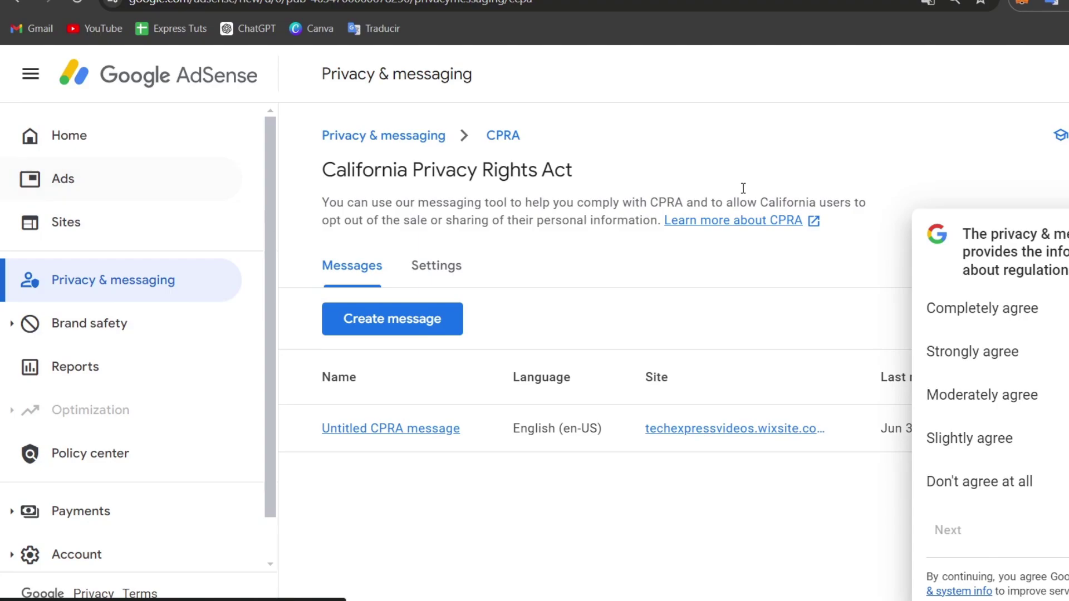
# Step: From Privacy & messaging, create a new Untitled ad blocking recovery message
pyautogui.click(401, 137)
pyautogui.scroll(-10, 876, 267)
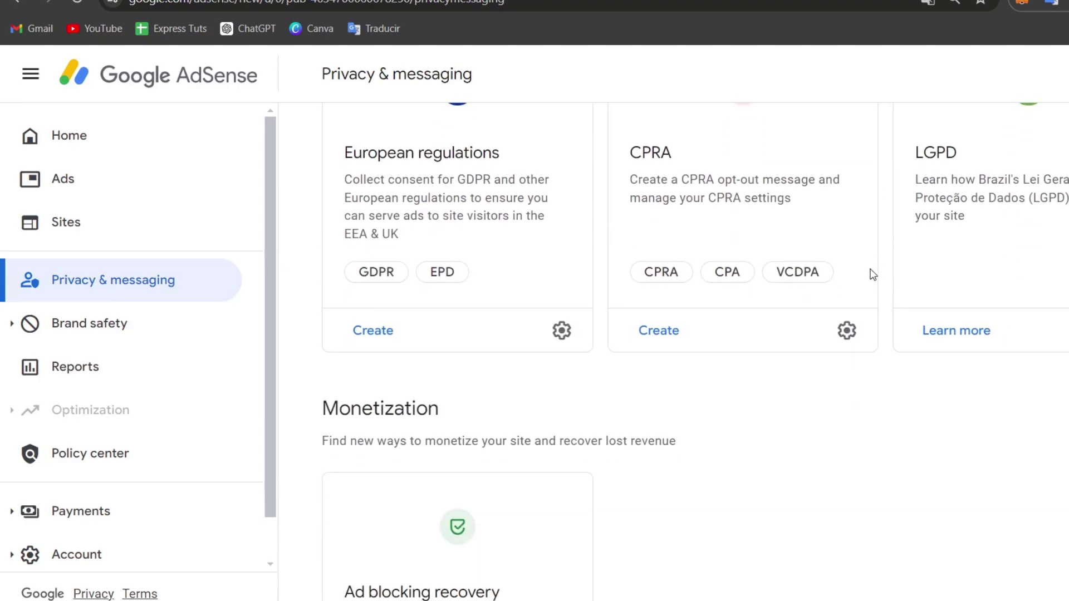
pyautogui.scroll(8, 867, 295)
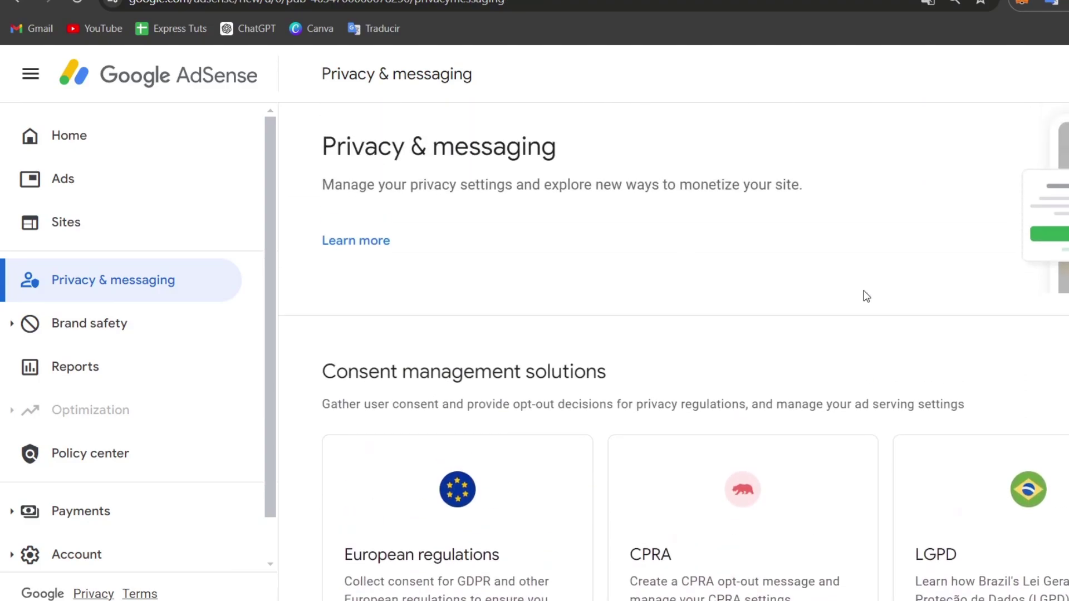
pyautogui.scroll(-6, 867, 295)
pyautogui.scroll(-2, 840, 333)
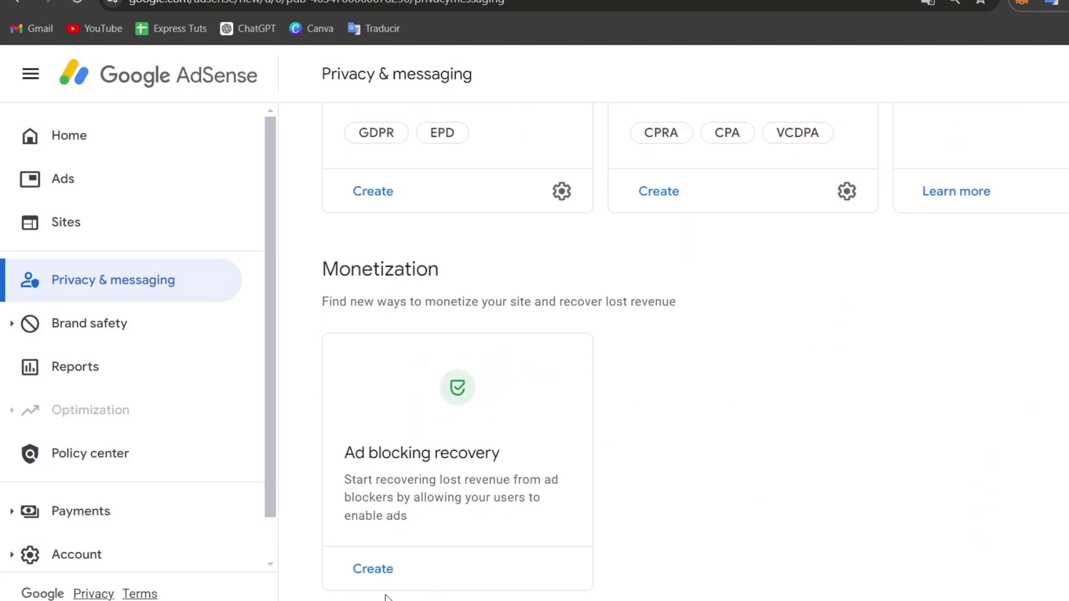
pyautogui.click(385, 567)
pyautogui.click(783, 573)
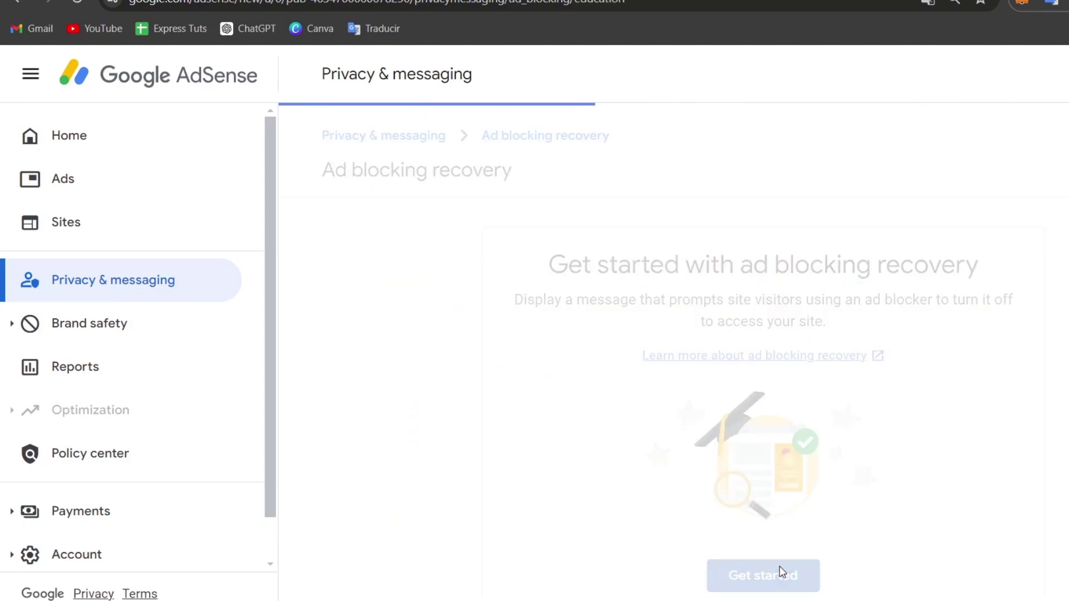
pyautogui.scroll(-2, 1065, 412)
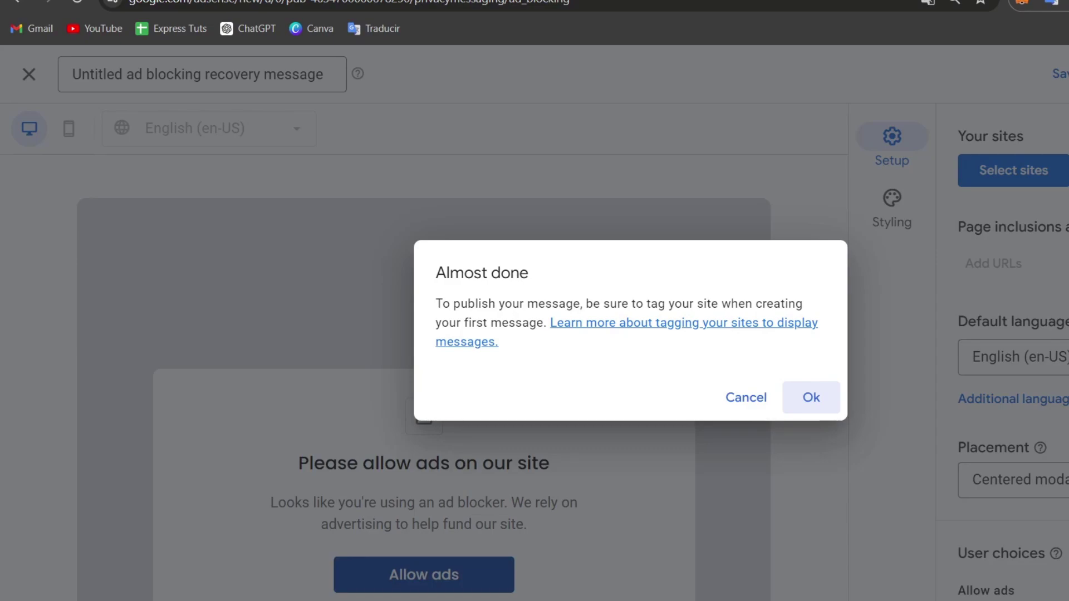
# Step: Assign the ad blocking recovery message to techexpressvideos.wixsite.com and publish it
pyautogui.click(816, 399)
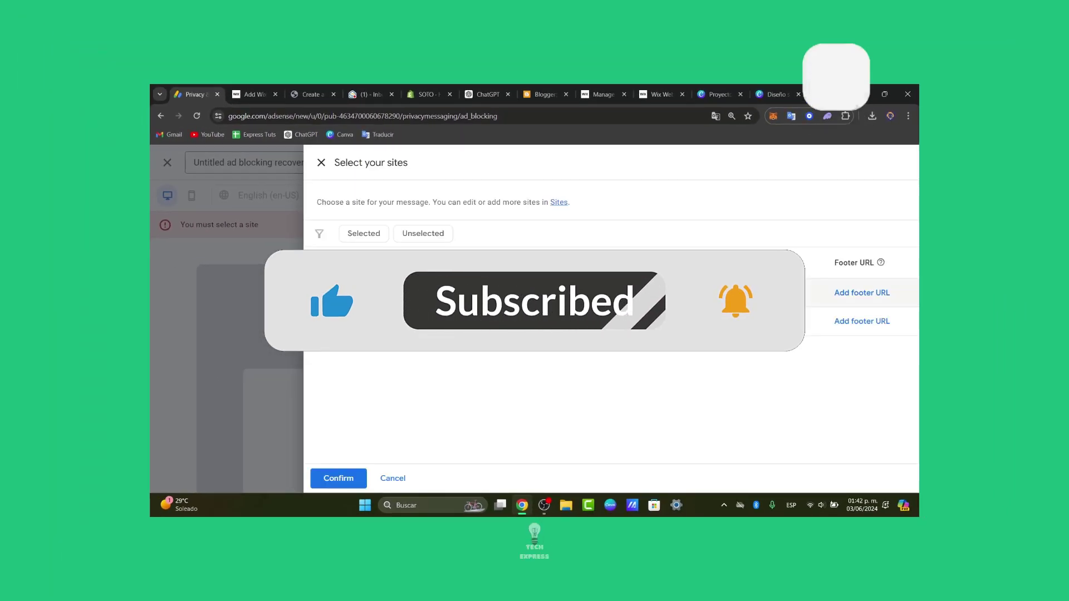
pyautogui.click(319, 321)
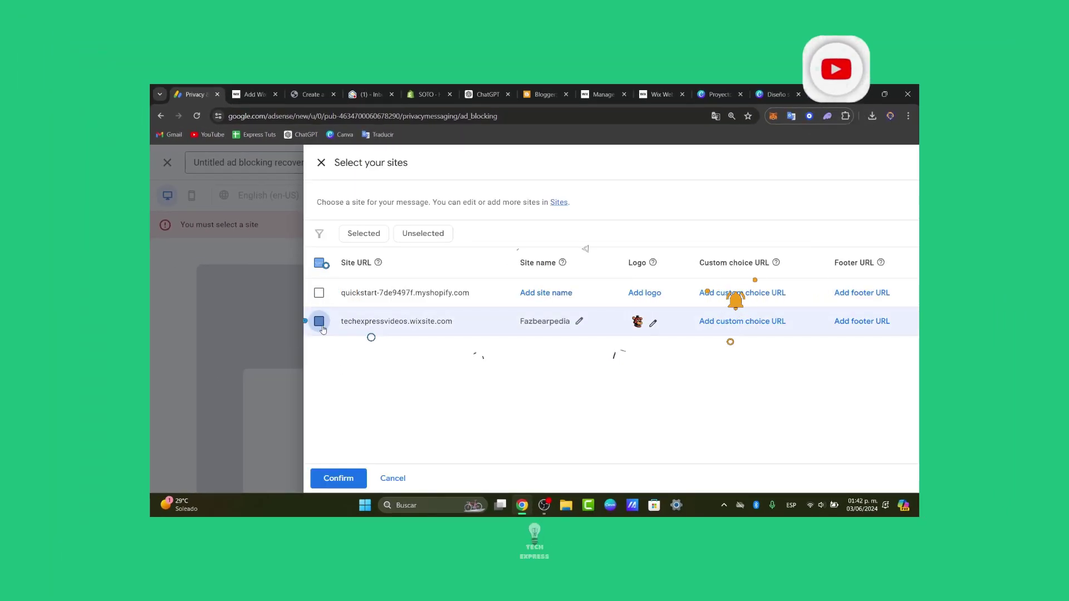
pyautogui.click(340, 478)
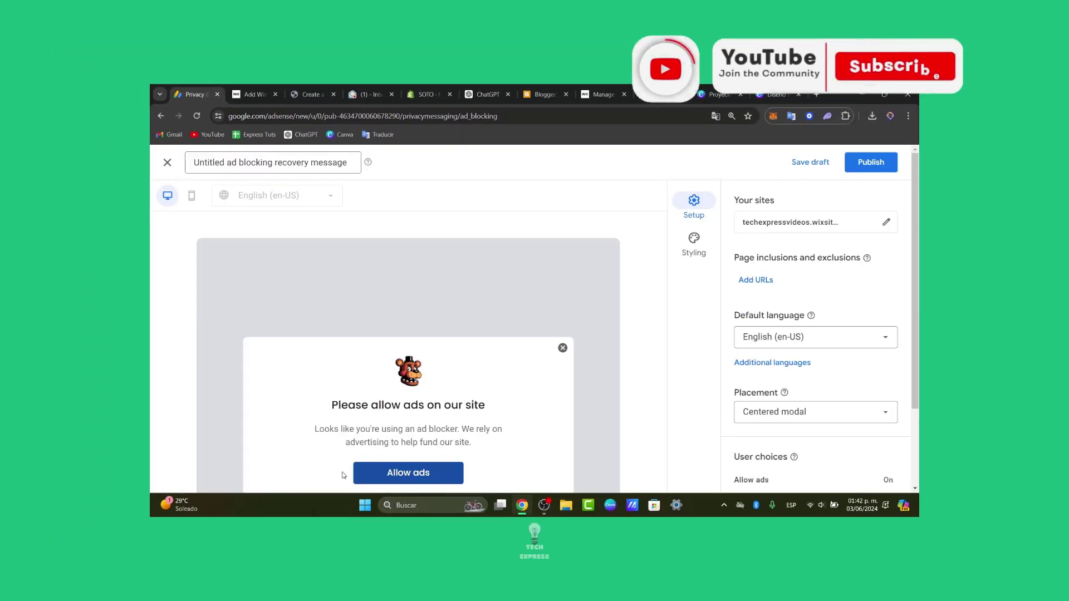
pyautogui.click(873, 166)
pyautogui.click(646, 362)
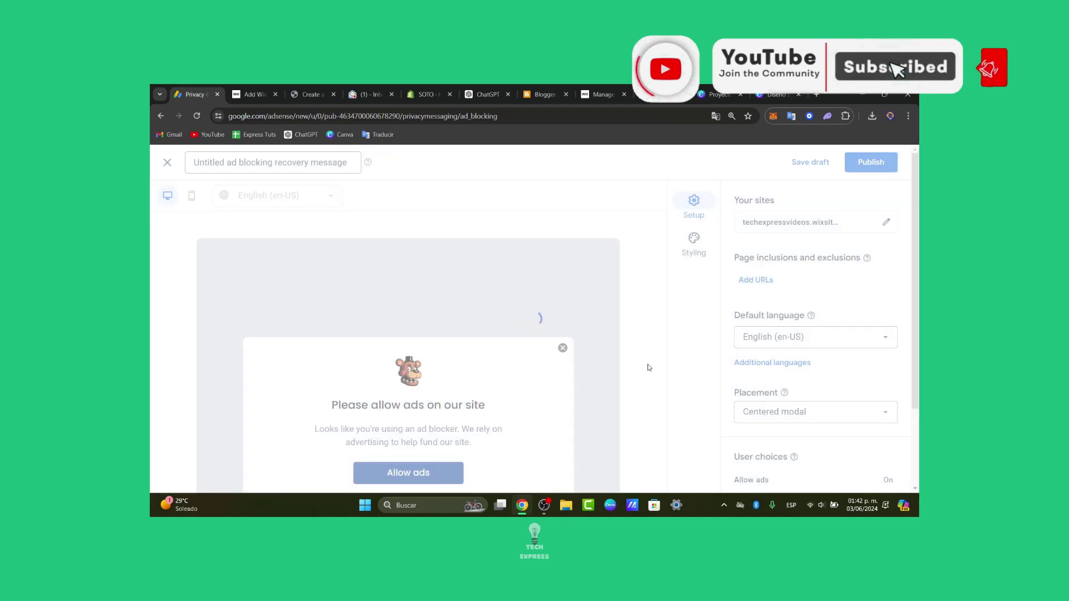